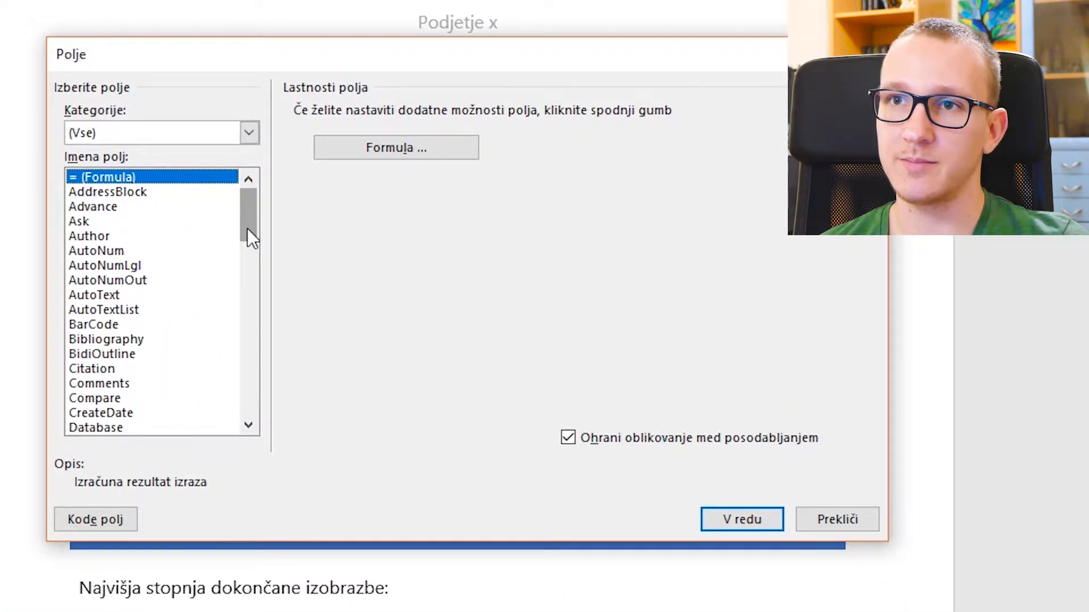
- Insert a Date field after 'Datum:' using the 10. 10. 2017 format
left_click_drag(252, 220, 250, 256)
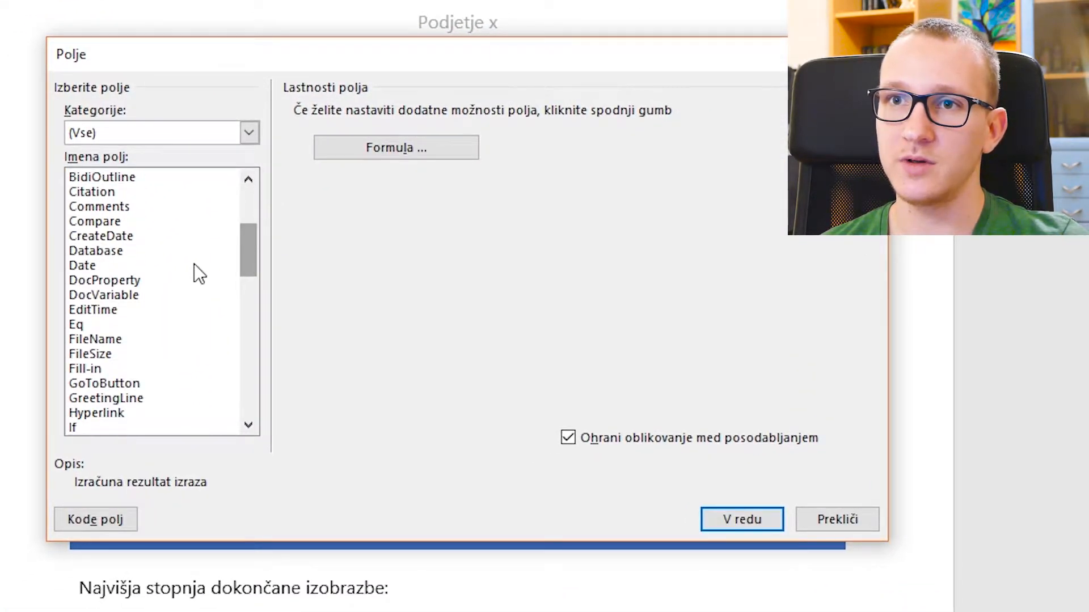
left_click(194, 265)
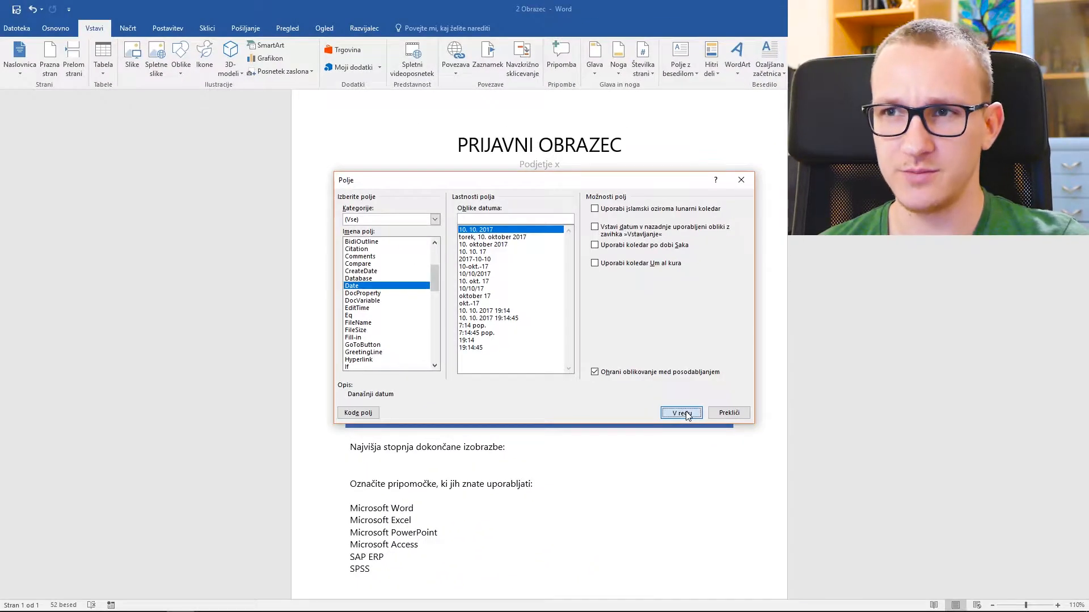
left_click(741, 520)
left_click(419, 208)
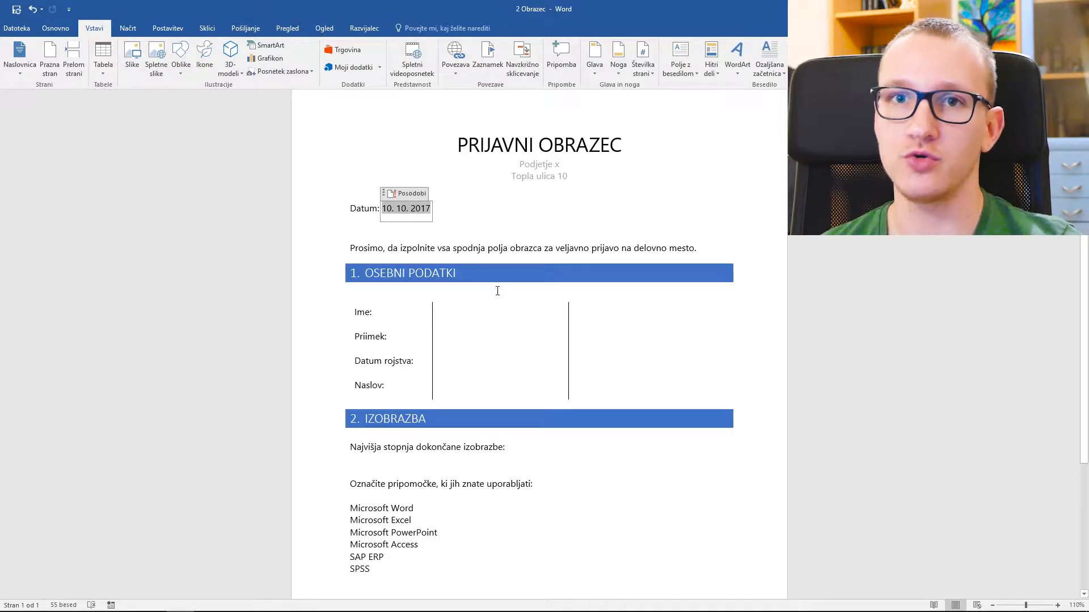
left_click(499, 310)
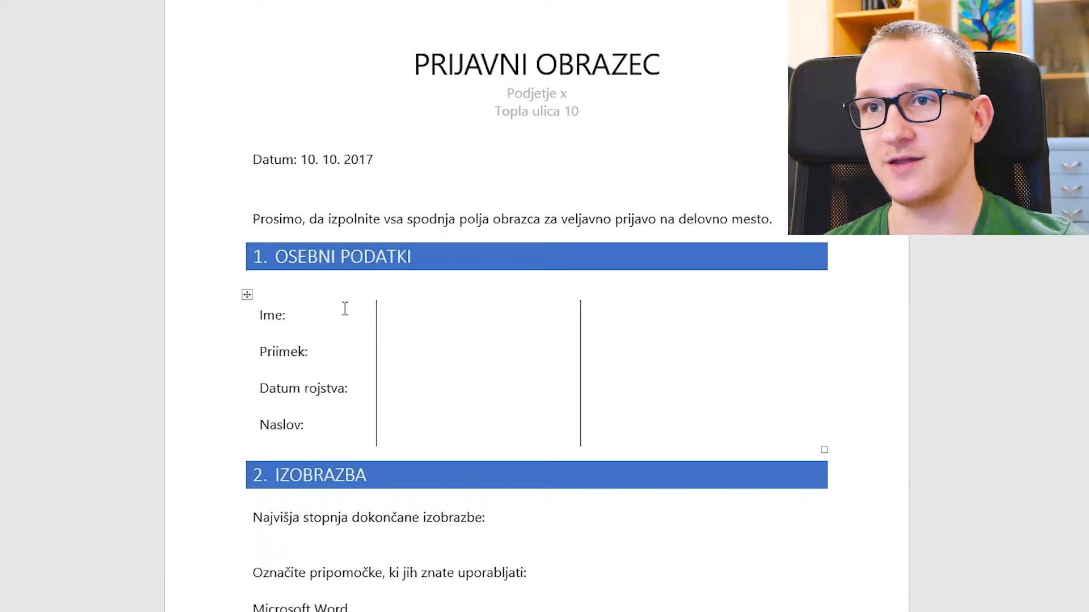
- Insert a plain text content control in the value cell beside 'Ime:'
left_click(247, 295)
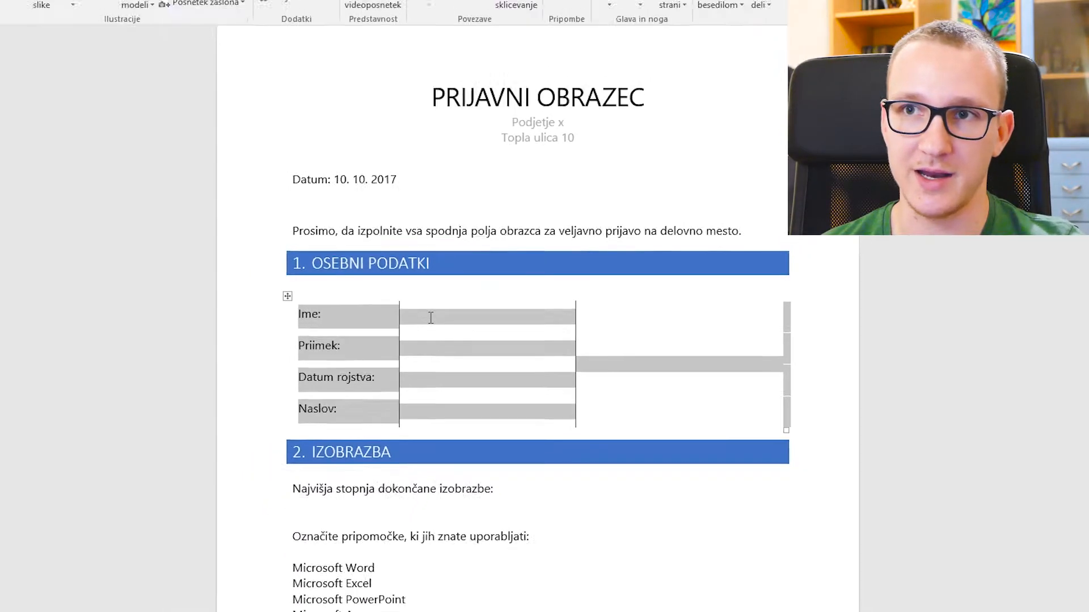
left_click(431, 317)
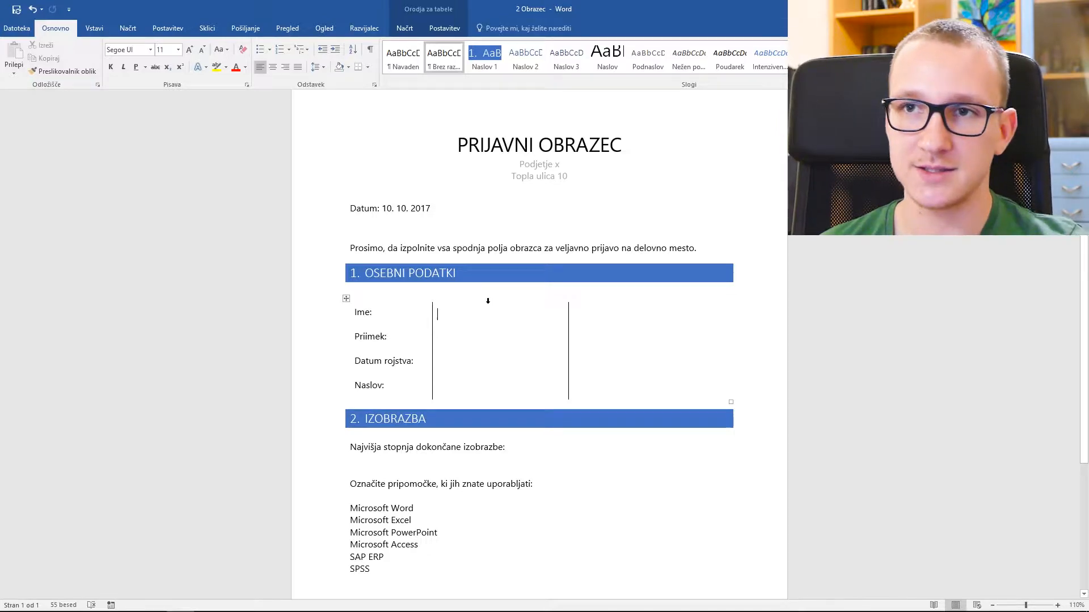
left_click(364, 28)
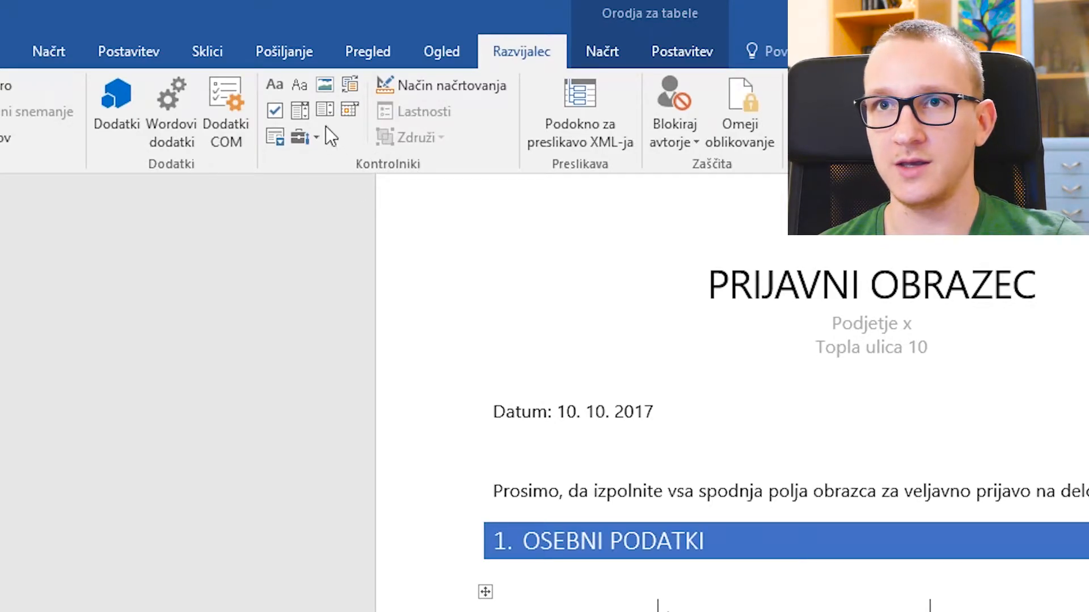
left_click(305, 92)
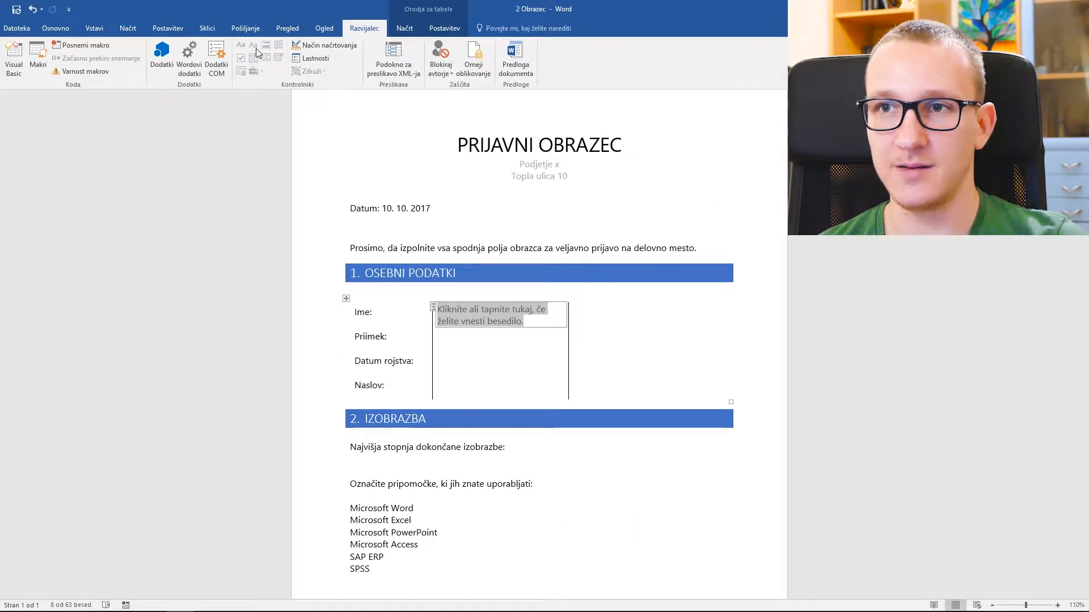
left_click(386, 248)
- Test the Ime field by typing 'gggg', then delete it to restore the placeholder
left_click(485, 322)
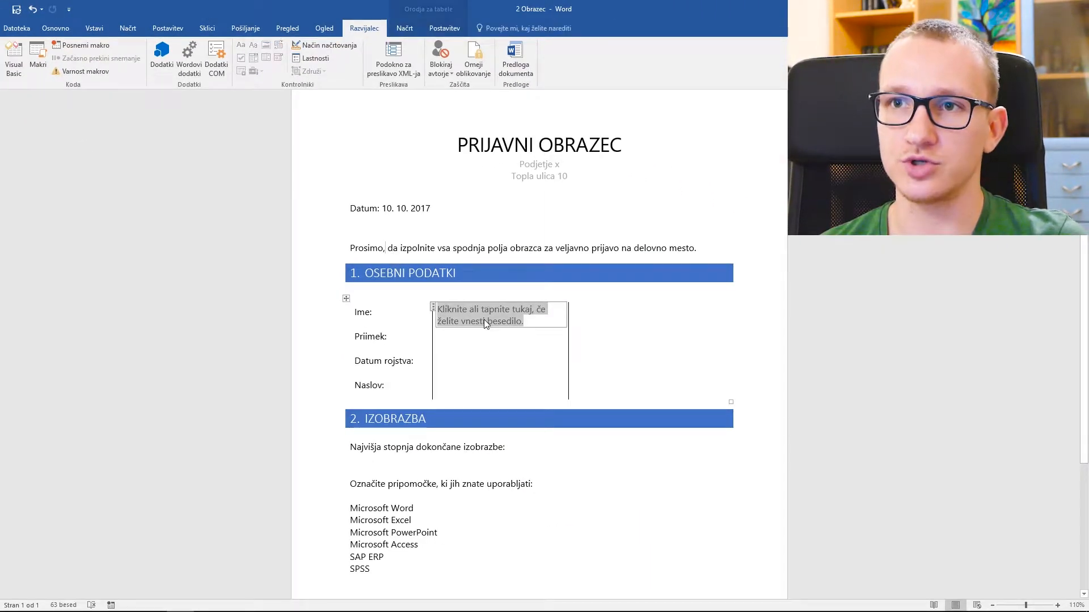
left_click(508, 249)
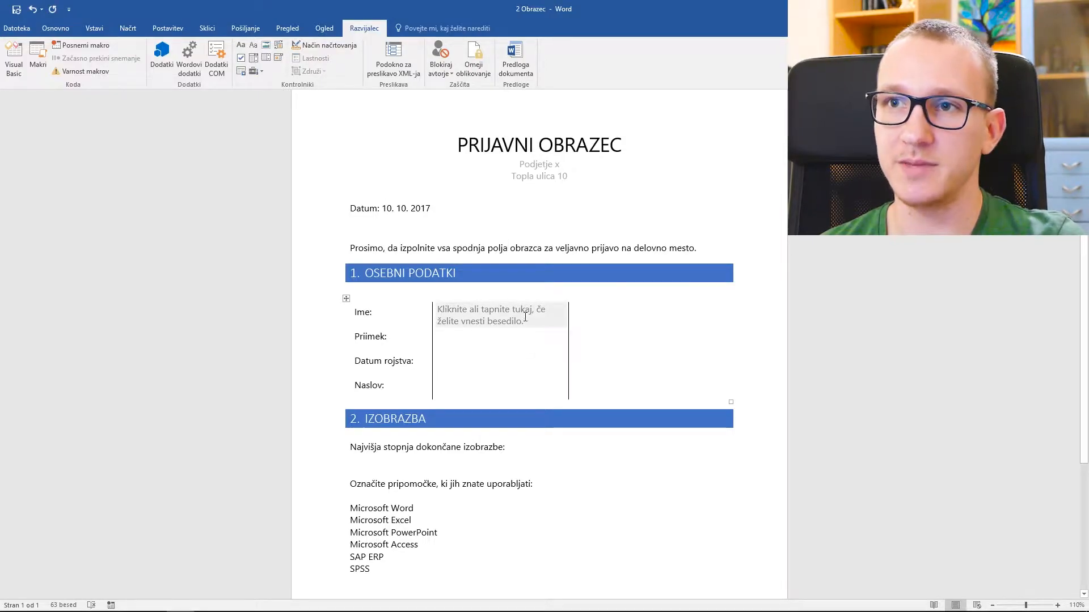
left_click(526, 313)
type("gggg")
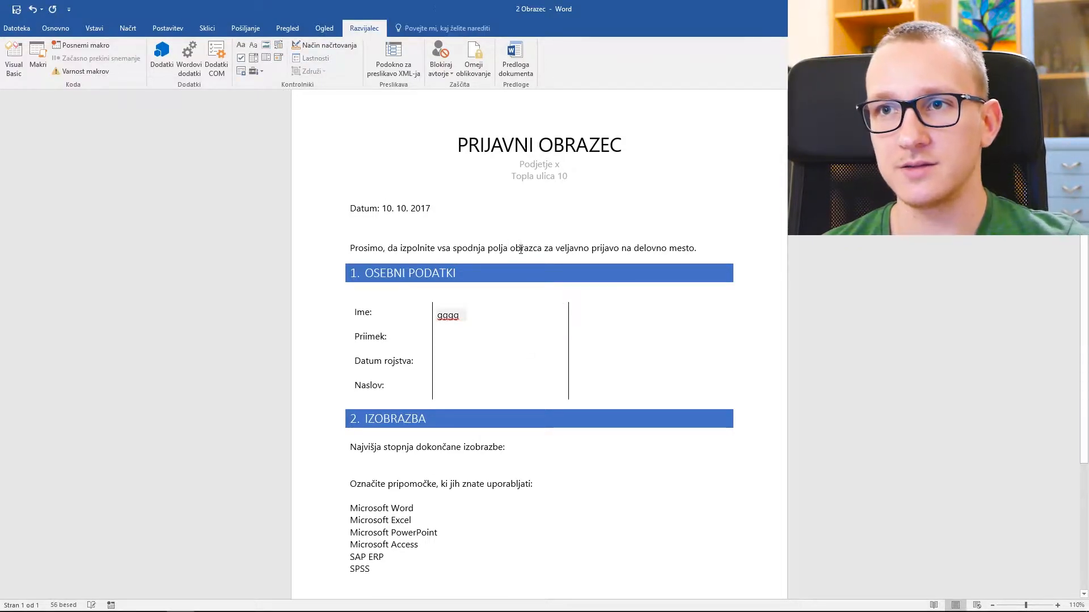
double_click(448, 316)
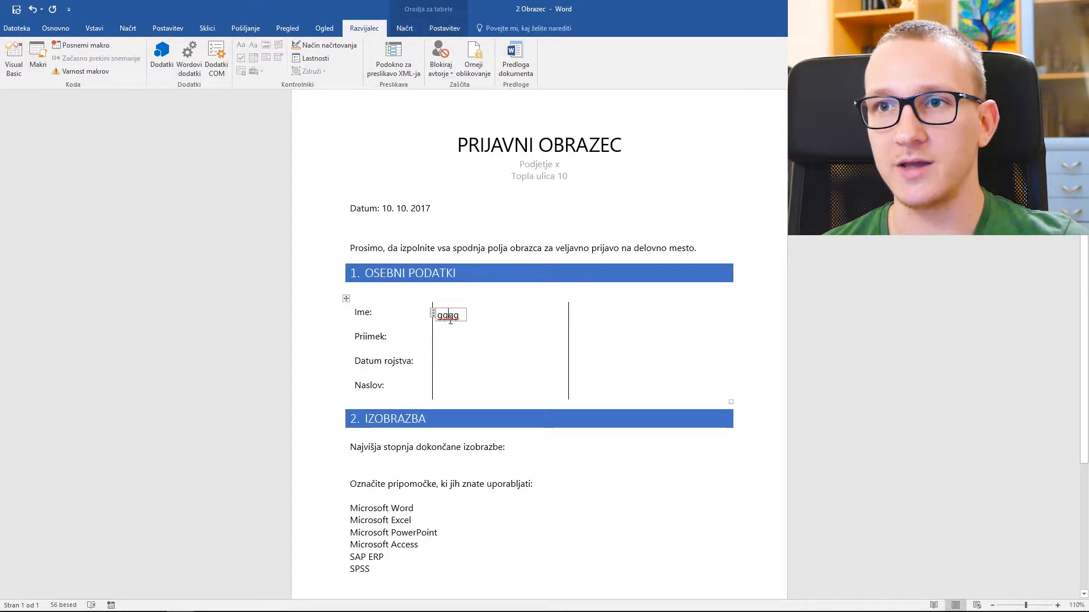
key("BackSpace")
left_click(474, 248)
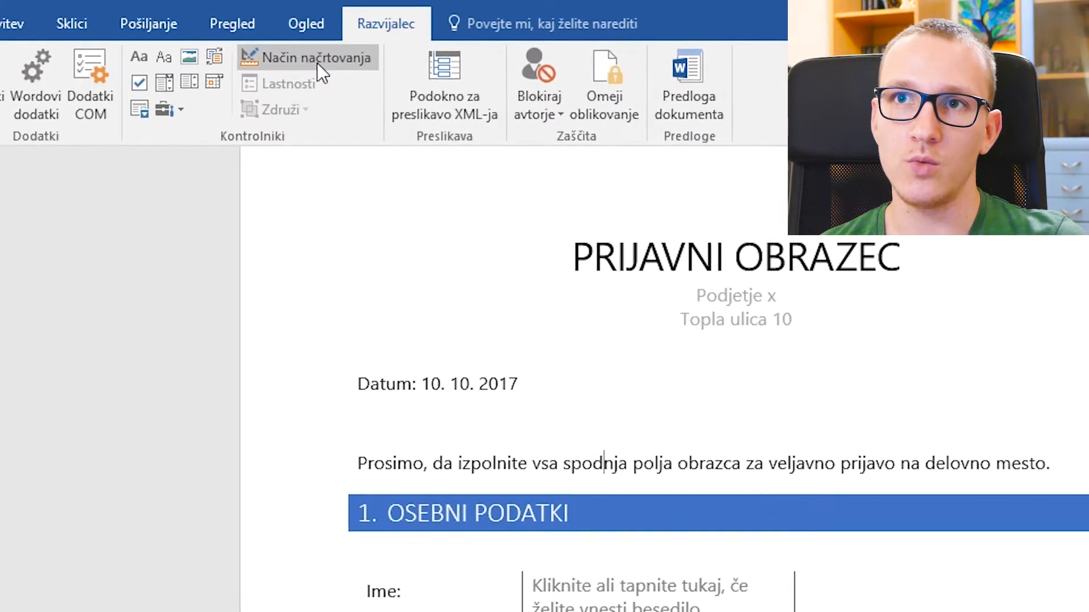
- In Design Mode, replace the Ime field's default placeholder with 'Vpiši ime'
left_click(317, 59)
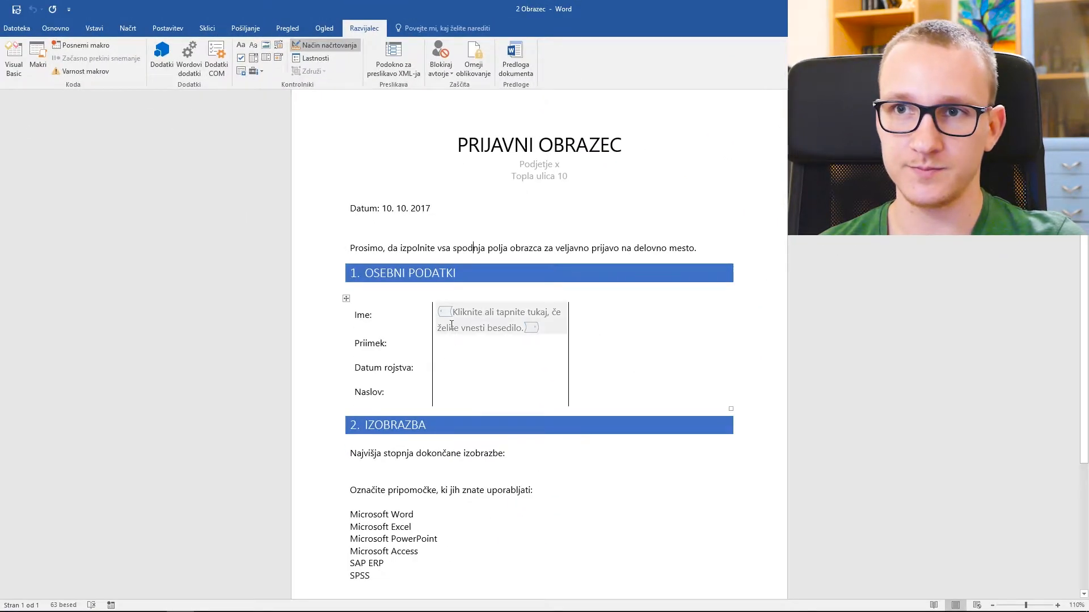
left_click(454, 309)
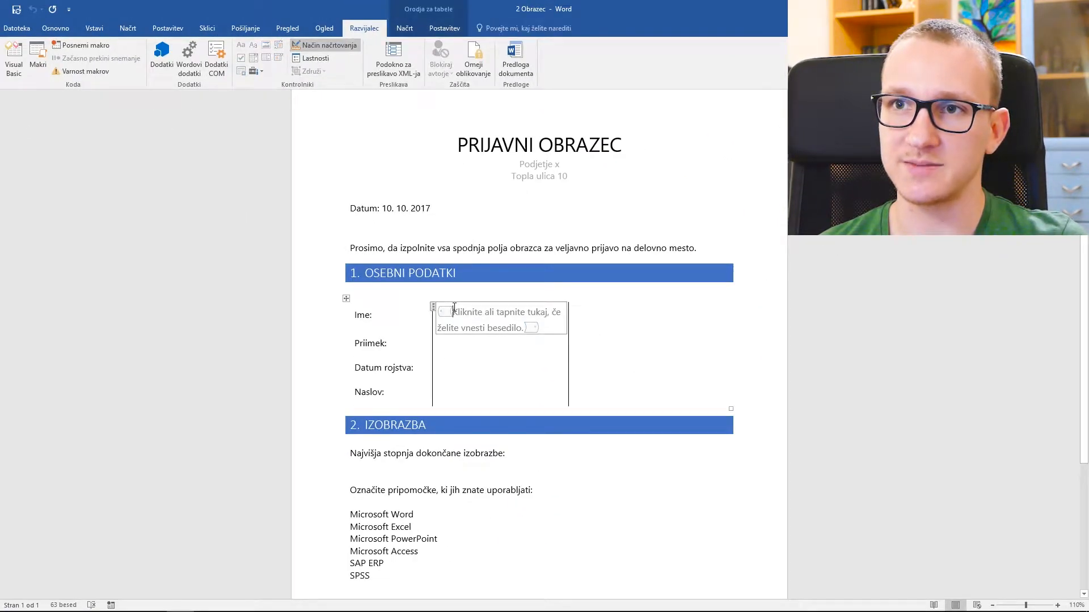
left_click_drag(454, 310, 502, 328)
key("Delete")
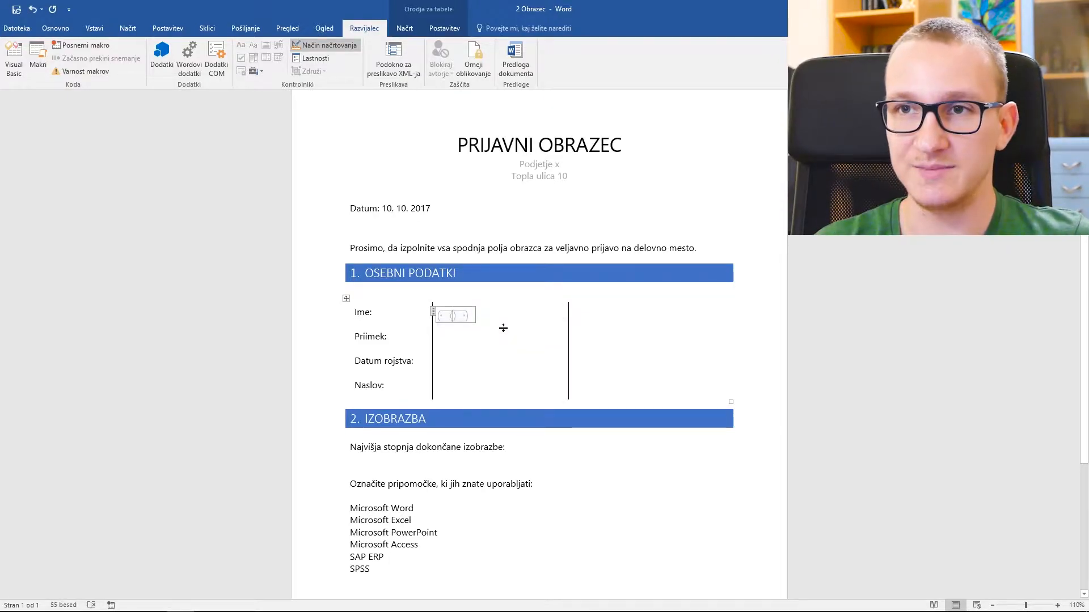
type("Vpiši ime")
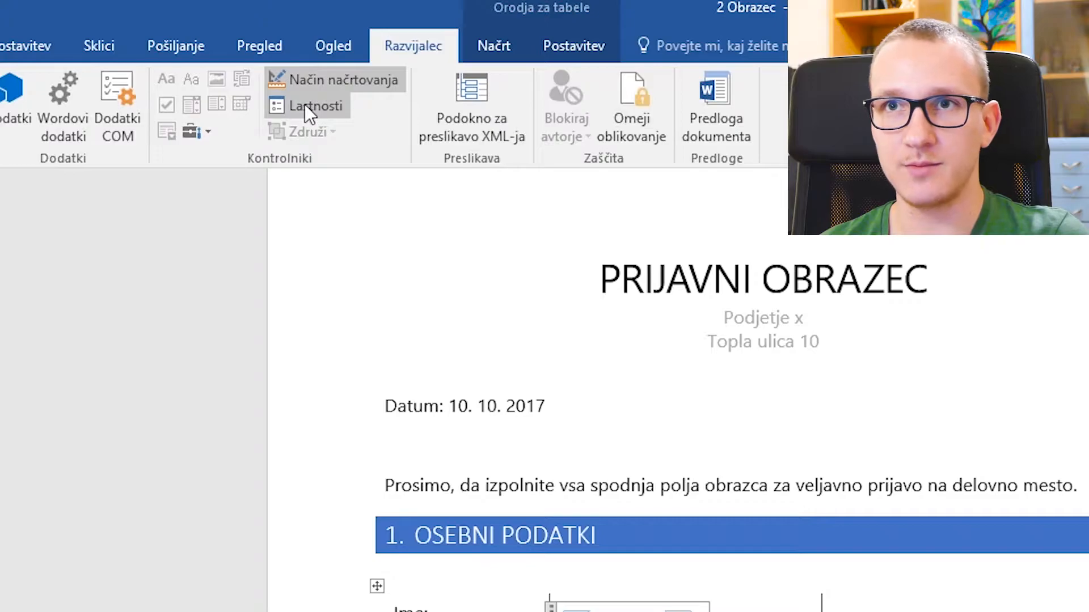
- Set the Ime field's title to 'Ime' and turn Design Mode off
left_click(305, 104)
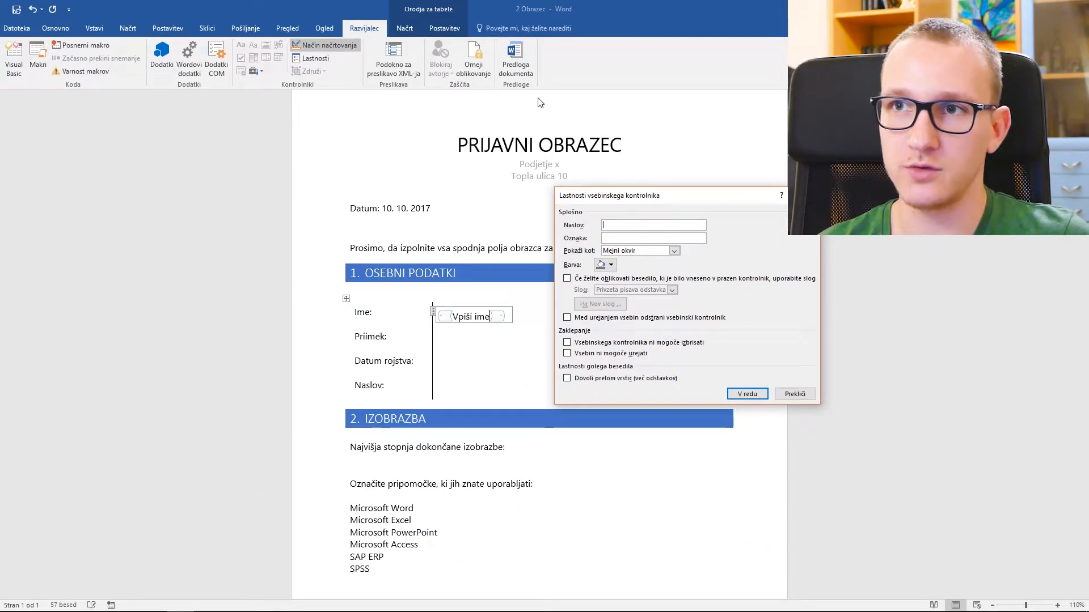
type("Ime")
left_click(747, 393)
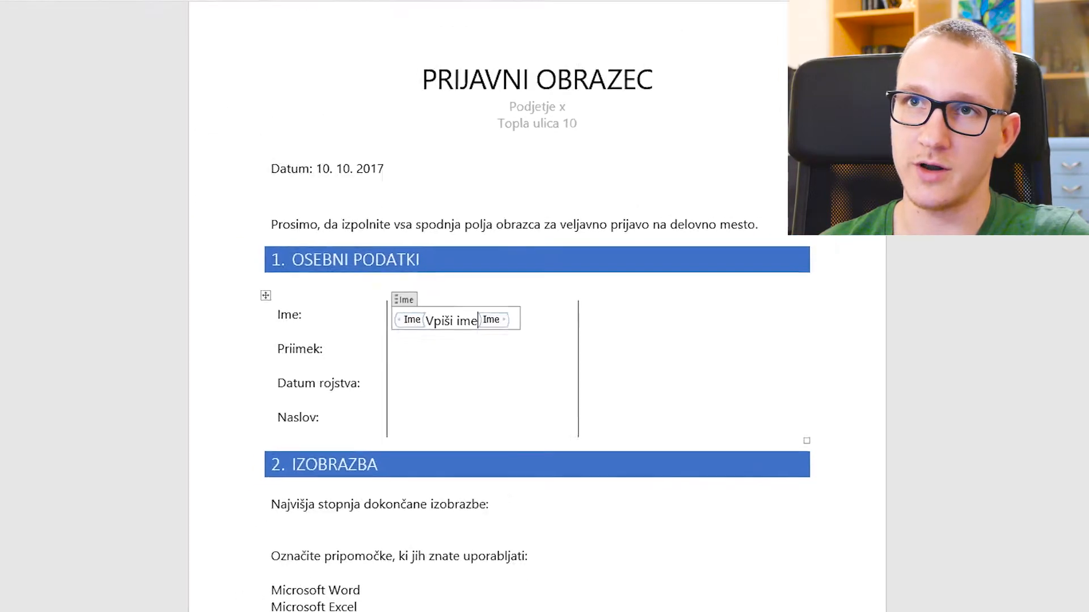
left_click(328, 46)
left_click(465, 343)
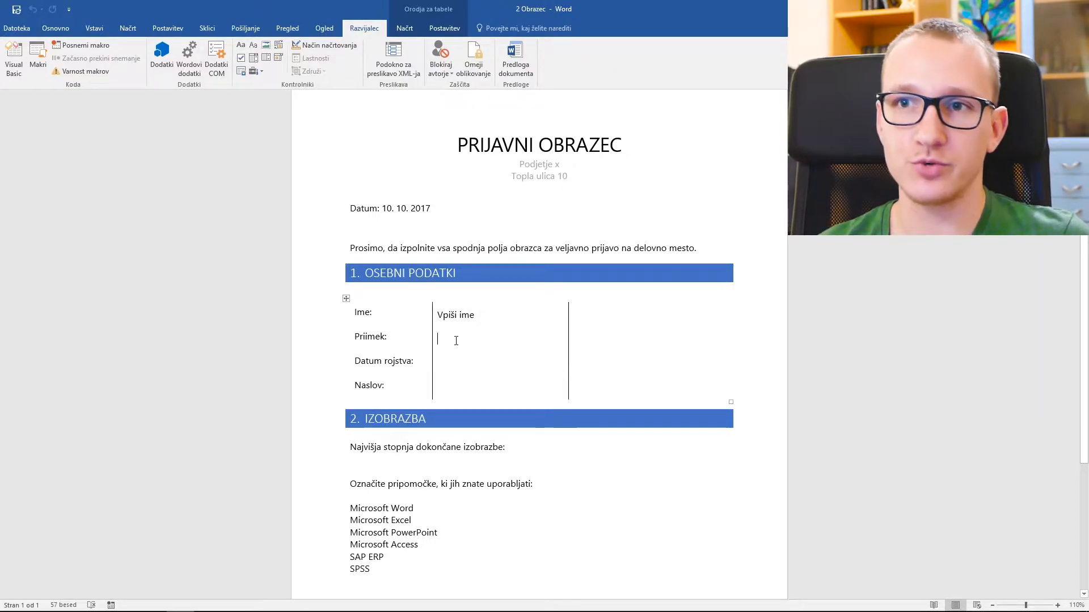
- Insert a date picker in the Datum rojstva row with prompt 'Klikni za datum' and title 'Datum rojstva'
left_click(454, 360)
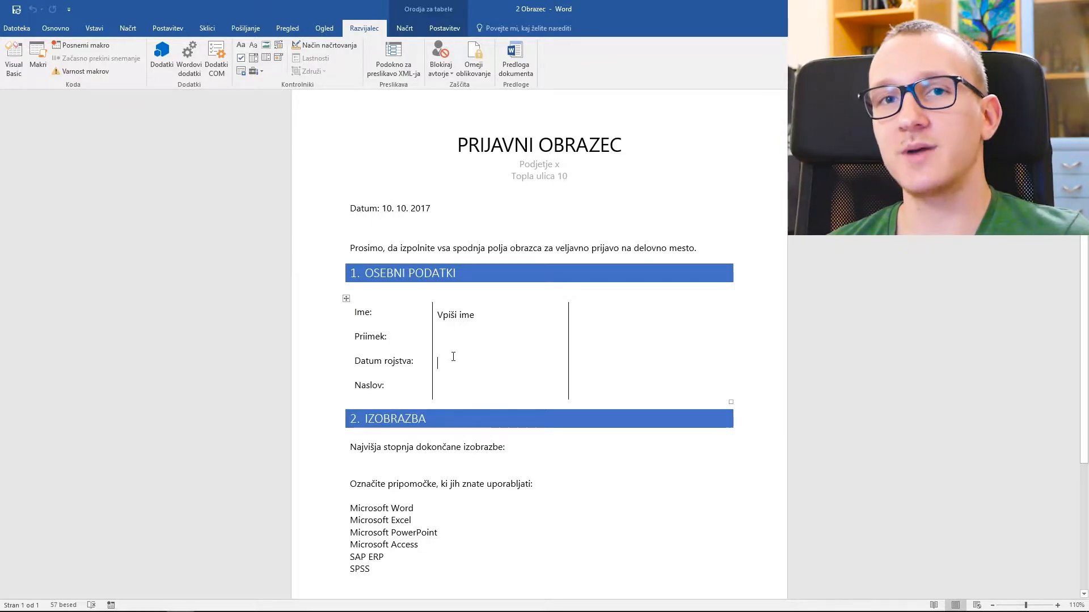
left_click(277, 57)
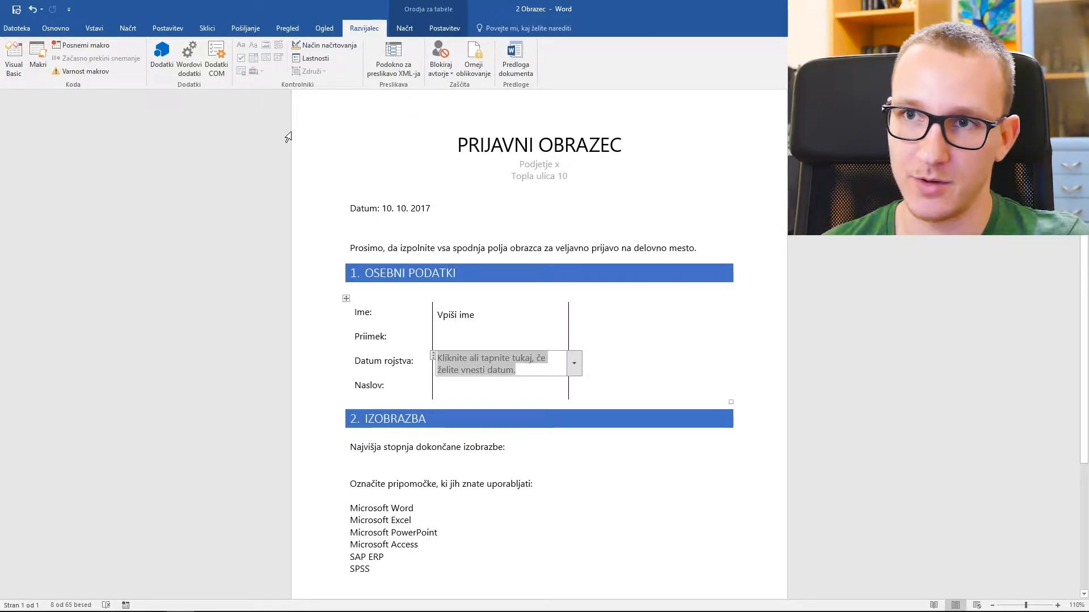
left_click(331, 46)
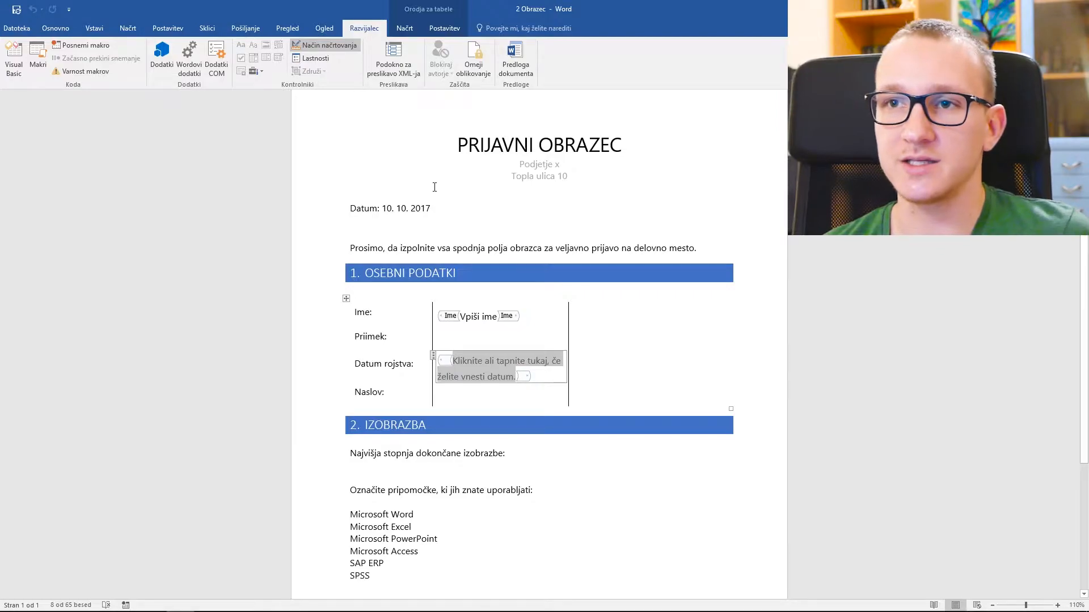
type("Kli")
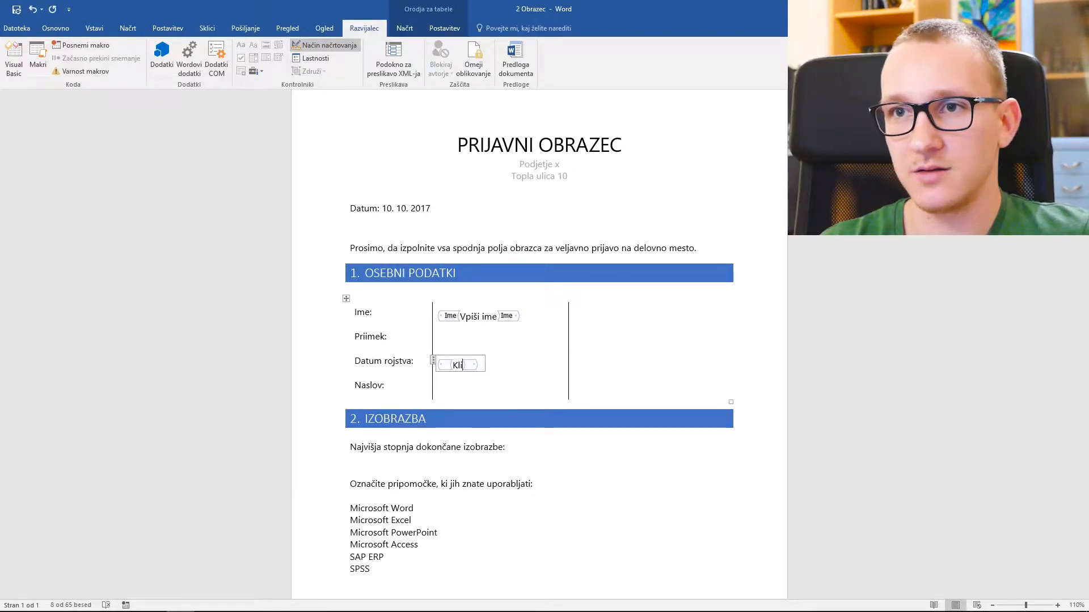
type("kni za datum")
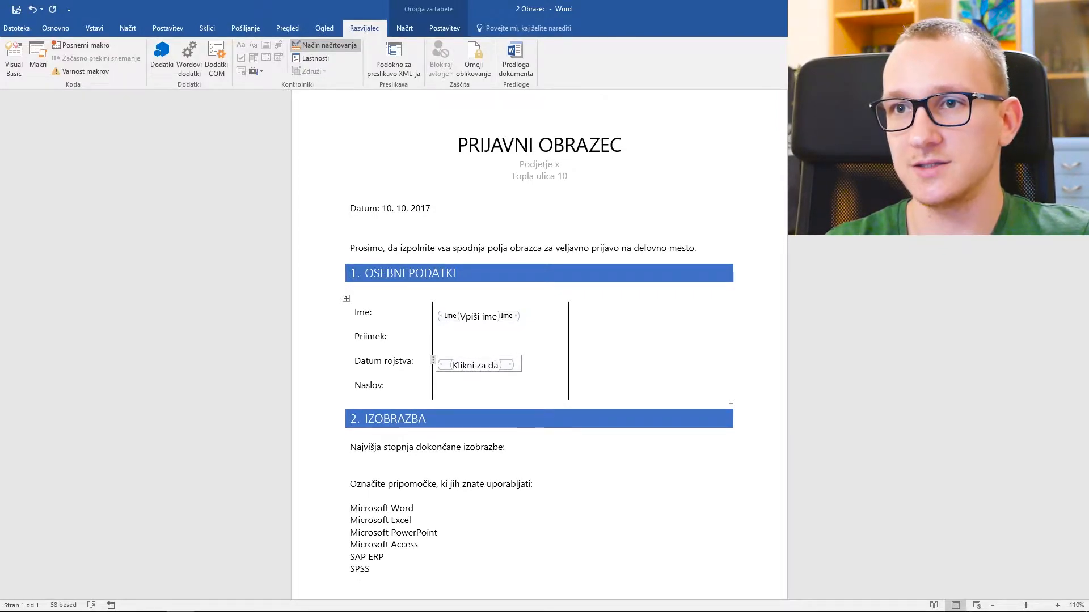
left_click(315, 58)
type("Datum rojstva")
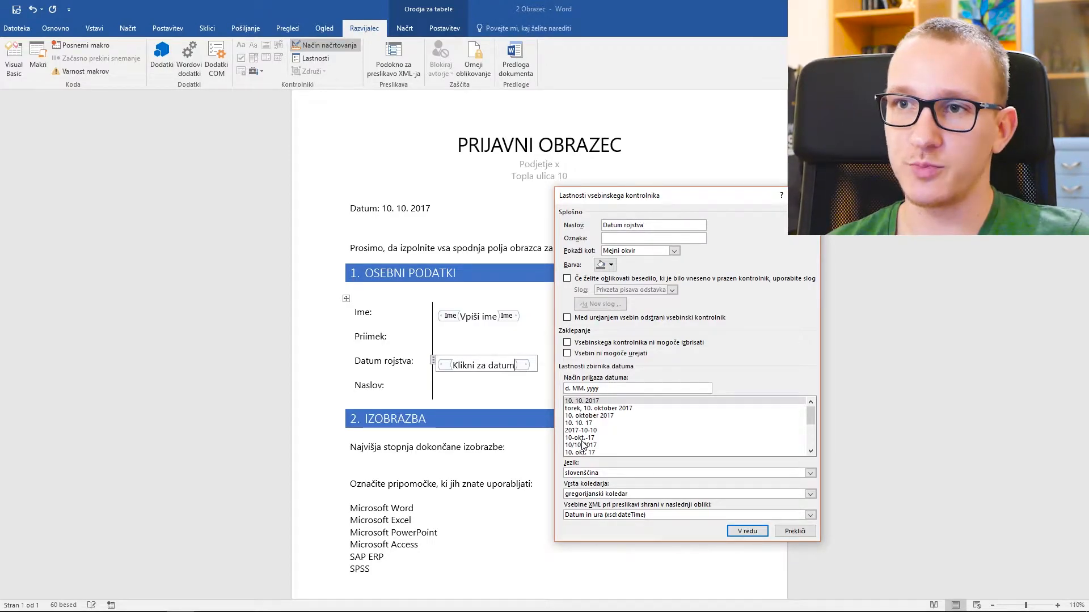
left_click(764, 534)
- Leave Design Mode and check that the date picker's calendar opens
left_click(329, 43)
left_click(468, 364)
left_click(514, 364)
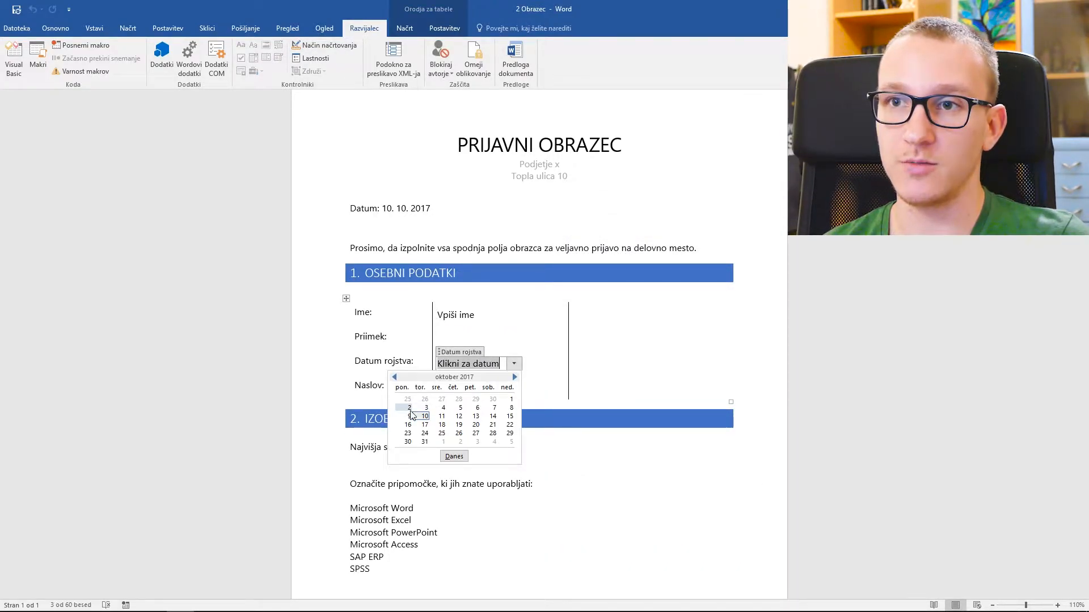
left_click(507, 391)
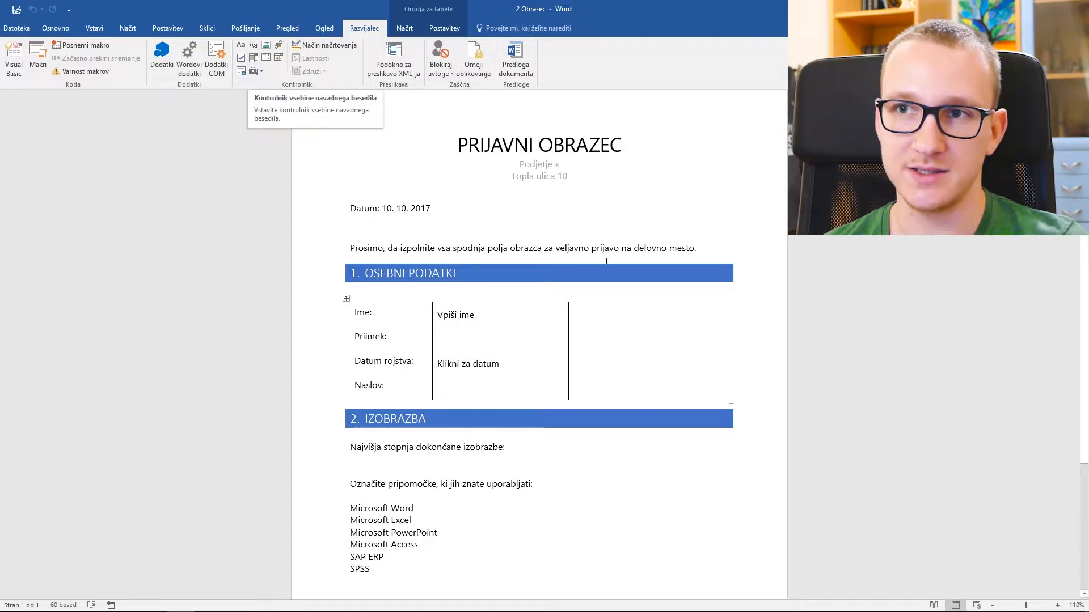
- Insert a picture content control into the empty right-hand cell of the personal details table
left_click(645, 344)
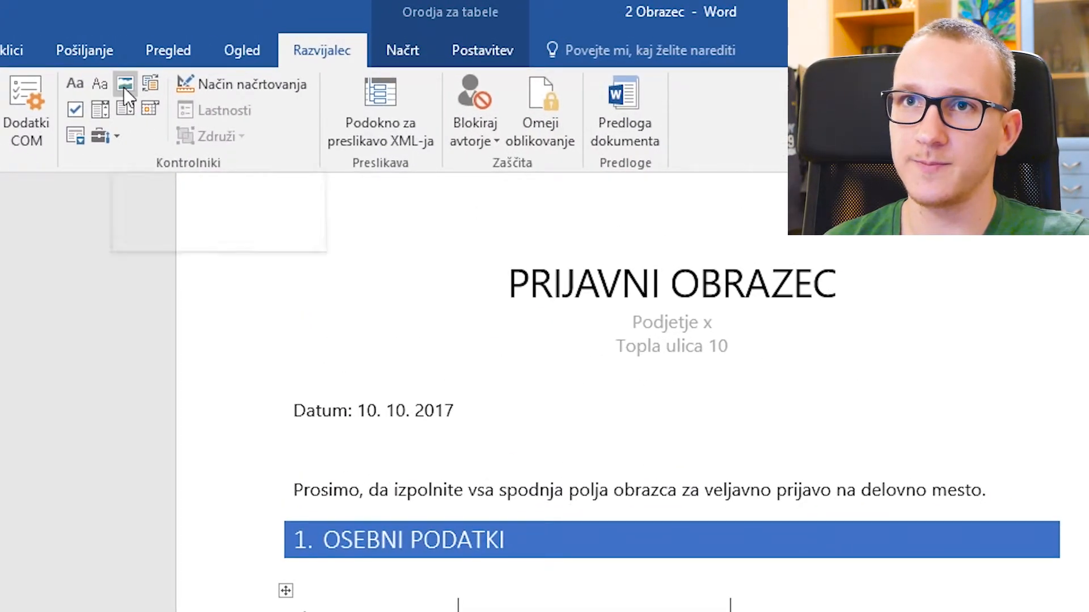
left_click(124, 87)
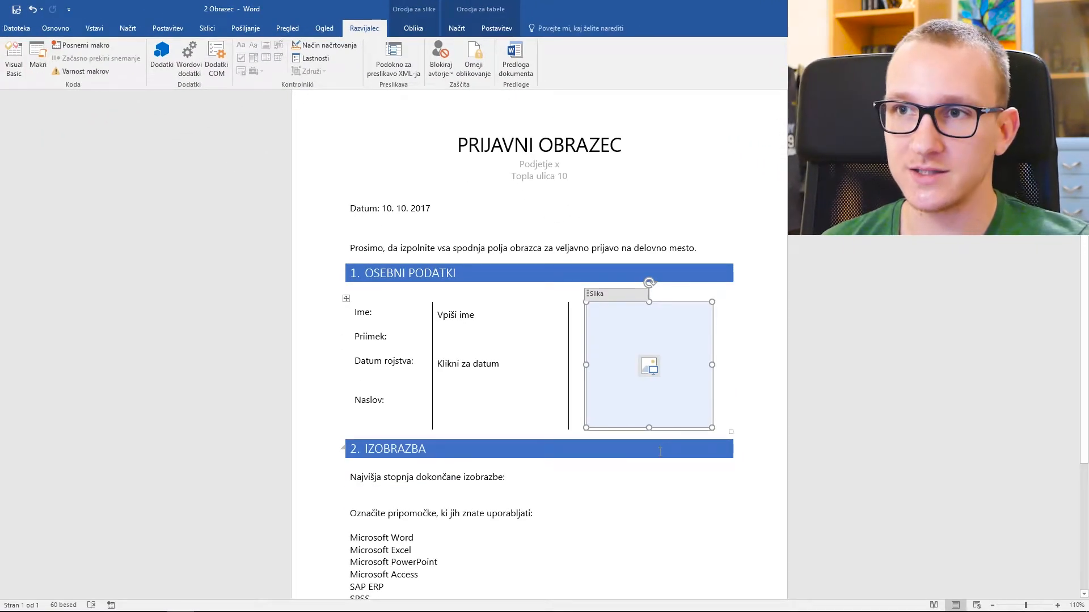
left_click(658, 447)
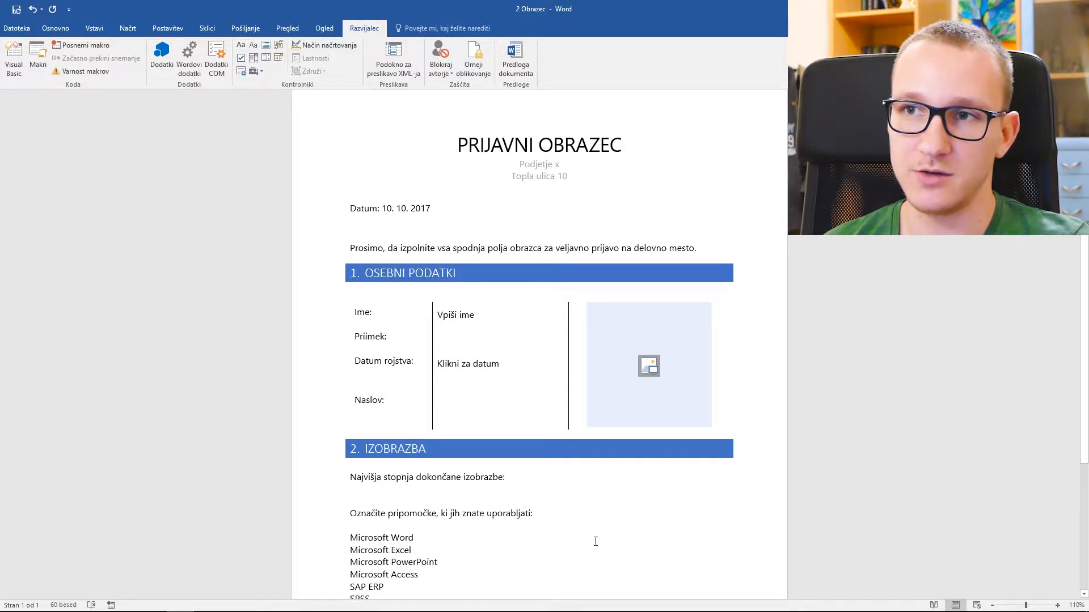
scroll(595, 539, "down", 2)
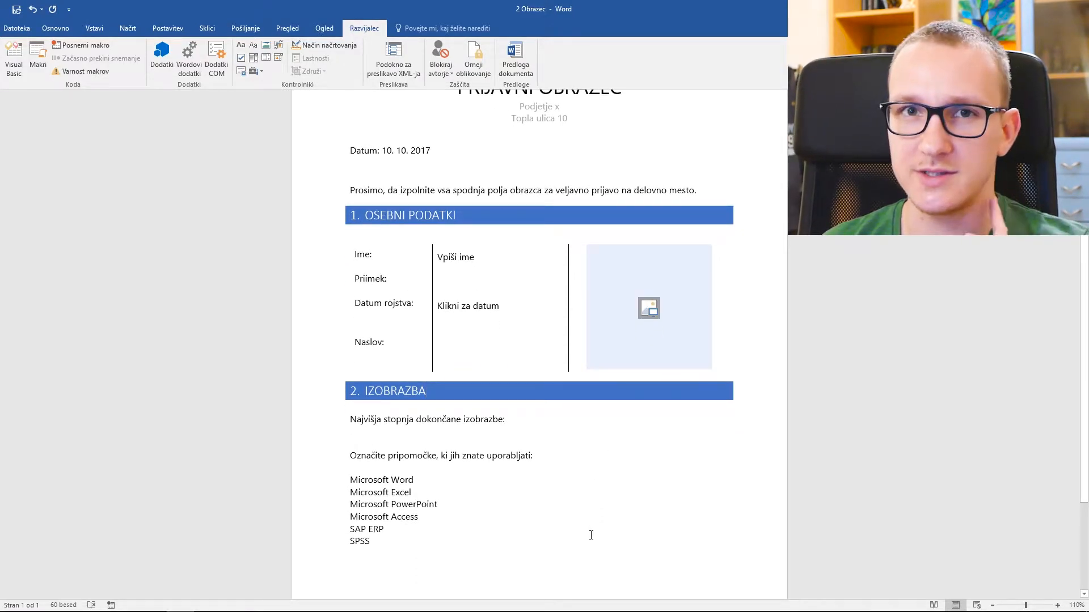
left_click(535, 420)
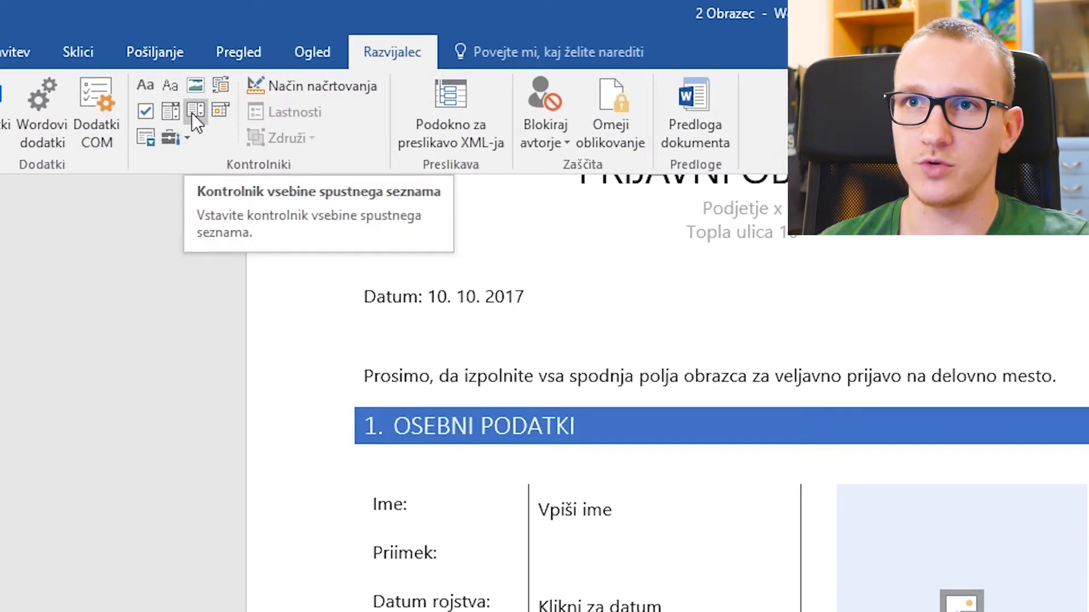
- Insert a drop-down list after the education question and retype its prompt as 'Izberite izobrazbo'
left_click(192, 114)
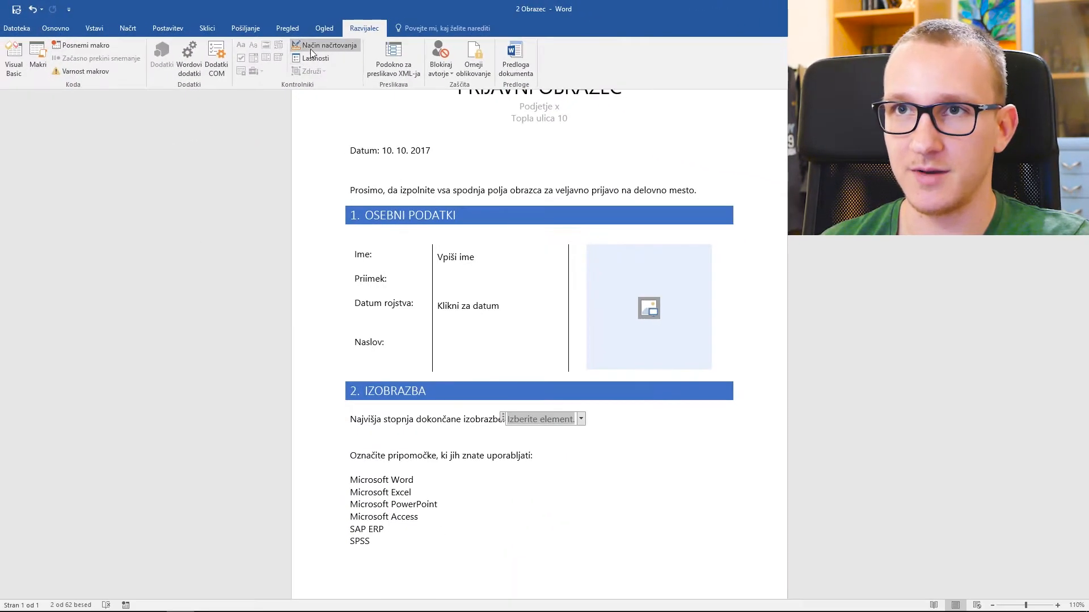
left_click(318, 65)
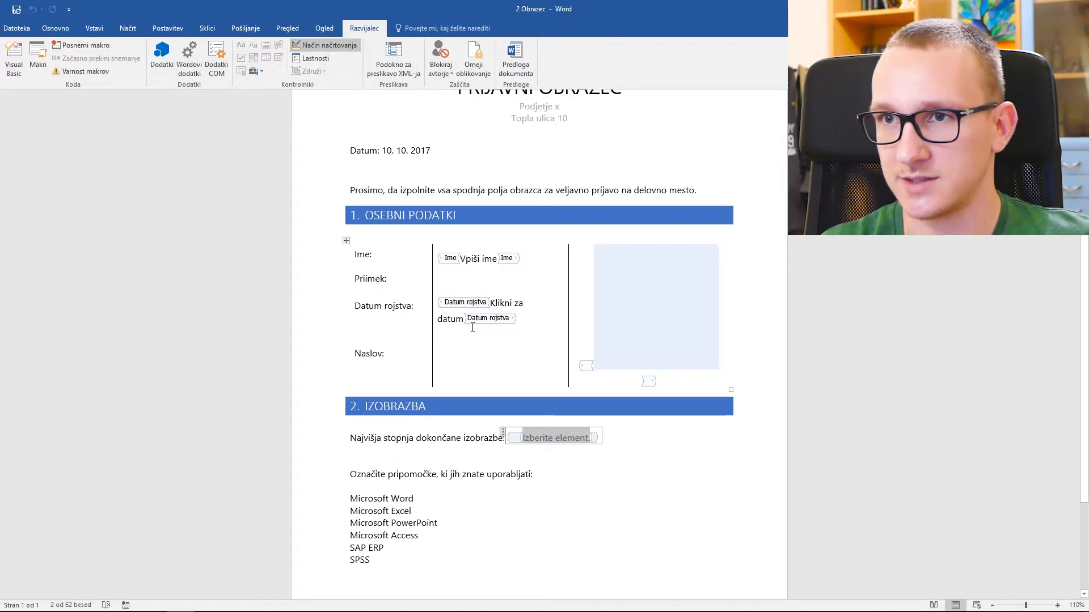
type("Izberti")
key("BackSpace")
key("BackSpace")
type("ite izobrazbo")
- Title the drop-down 'Izobrazba' and add choices 'Osnovnošolska izobrazba' and 'Srednješolska izobrazba'
left_click(316, 57)
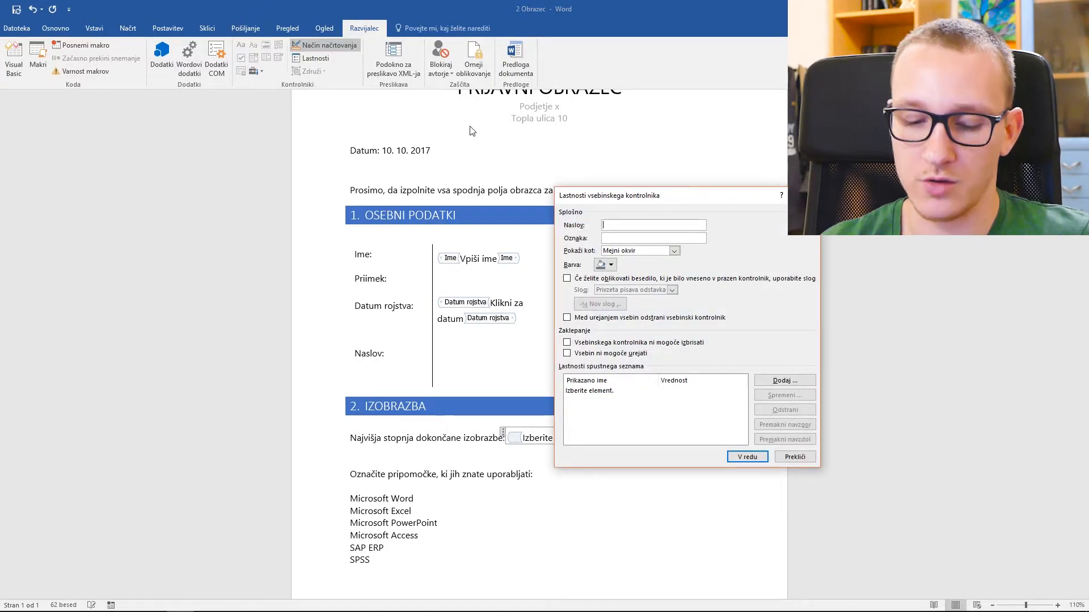
type("Izobrazba")
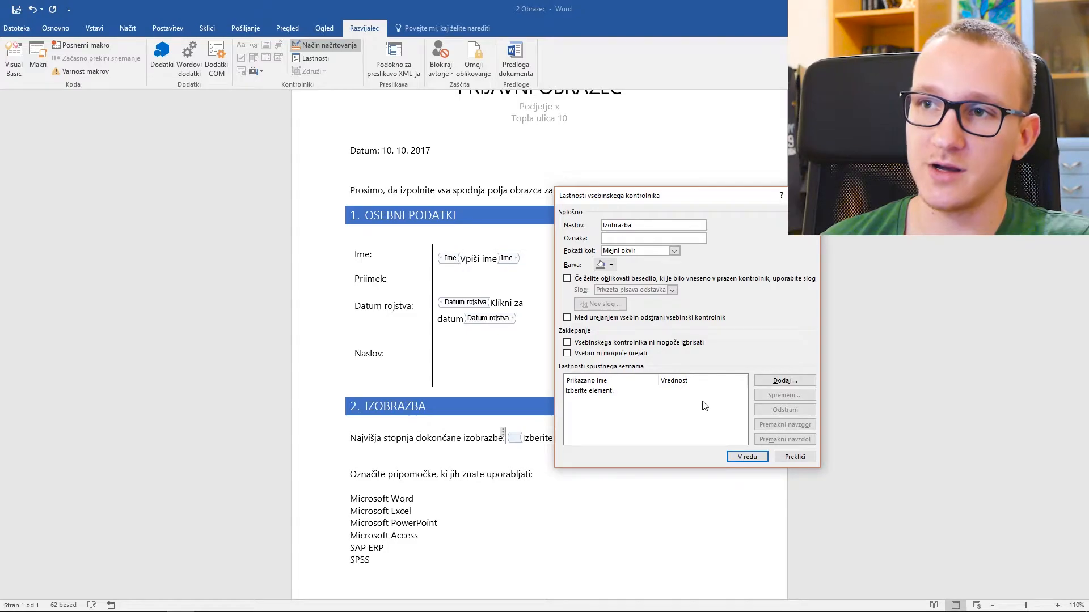
left_click(754, 375)
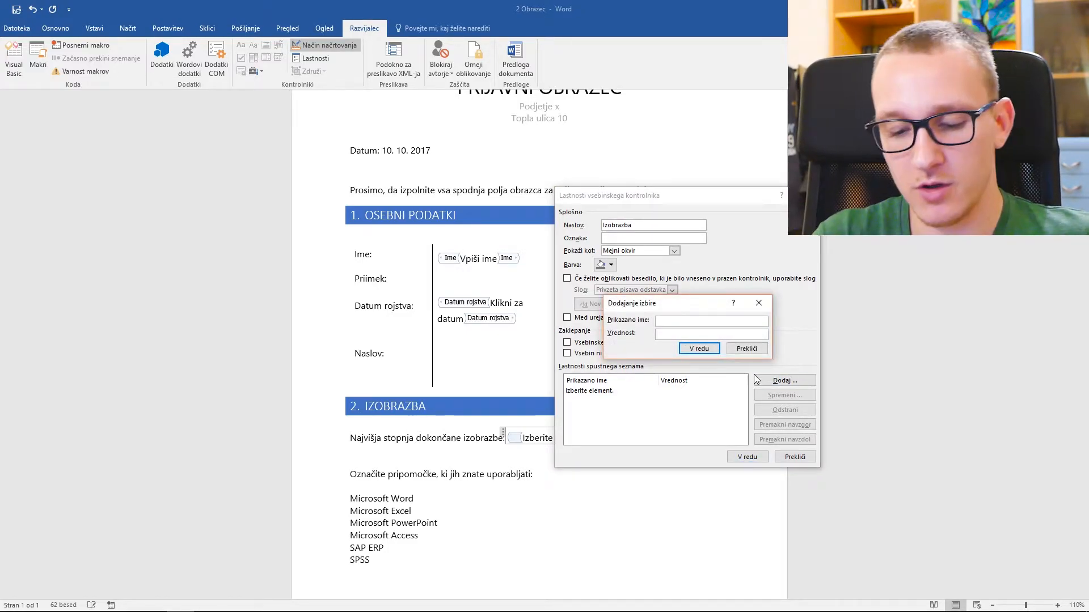
type("Osnovnošols")
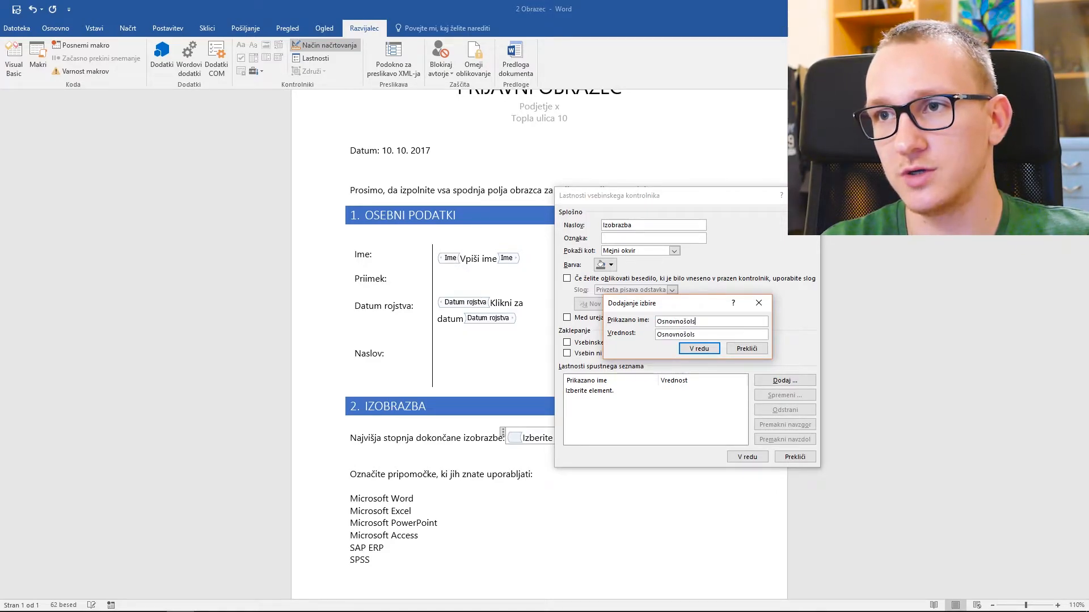
type("ka izobrazba")
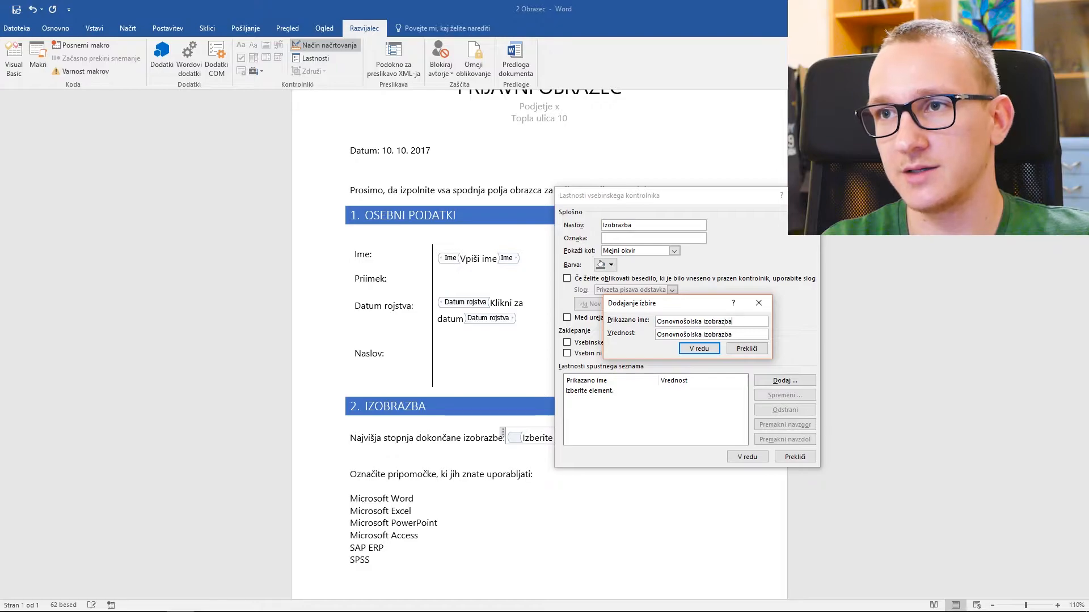
key("Return")
left_click(755, 379)
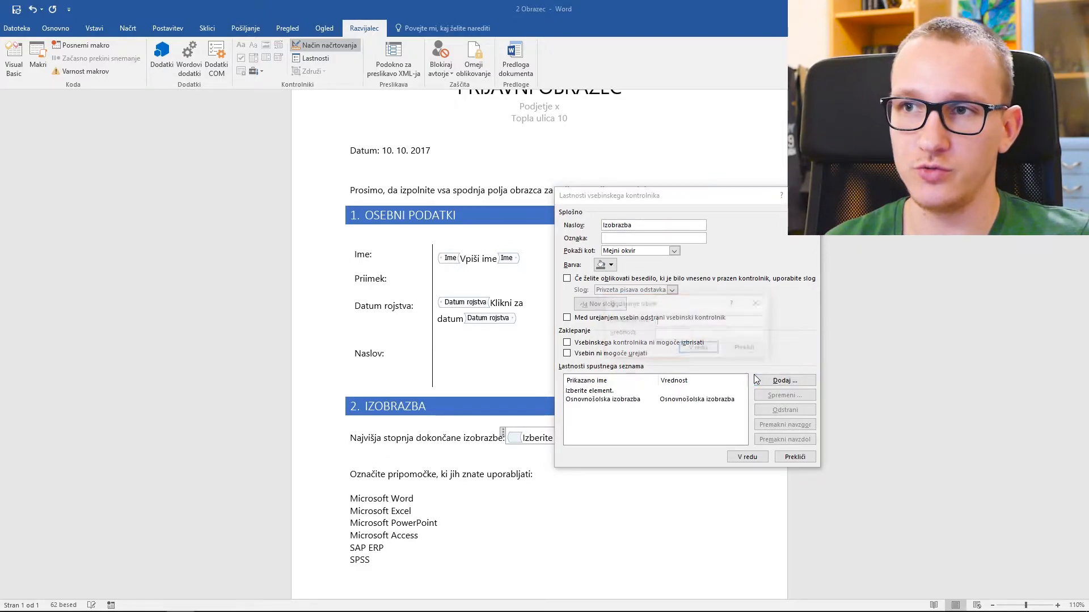
type("Sred")
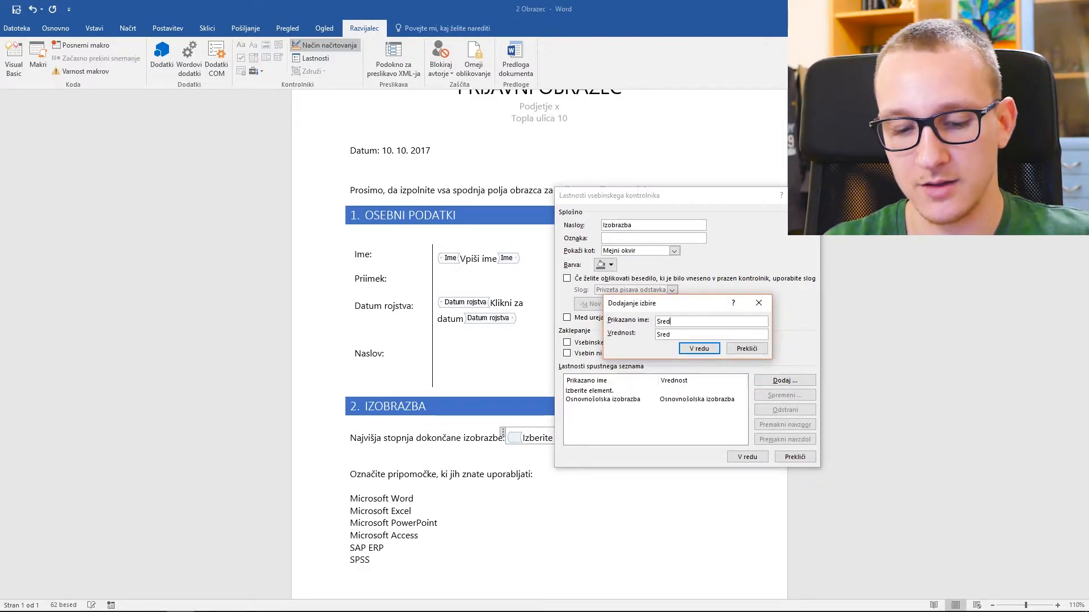
type("nješolska izobrazba")
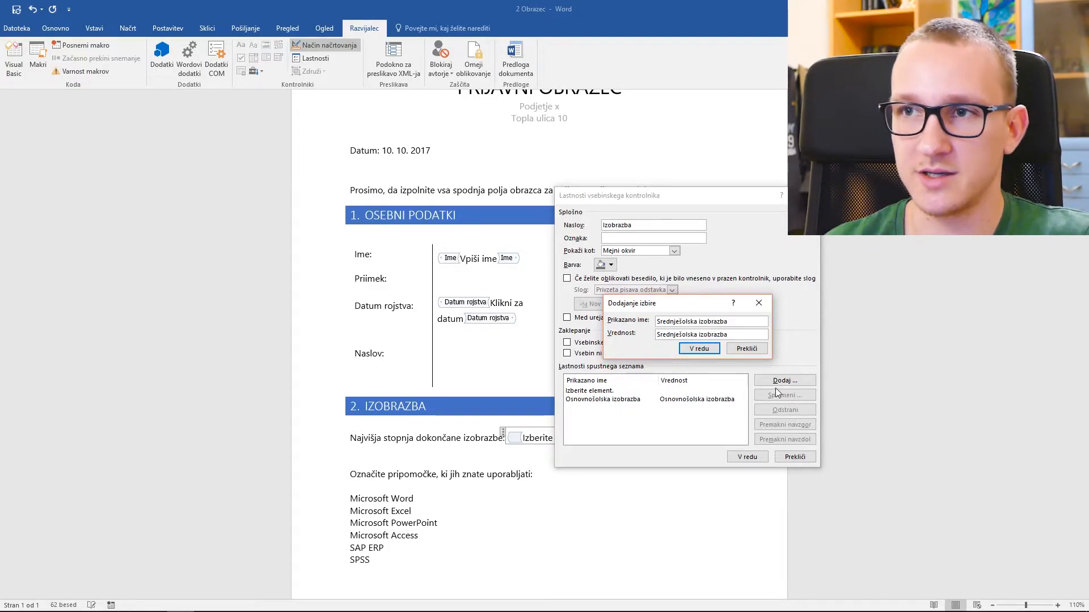
left_click(699, 348)
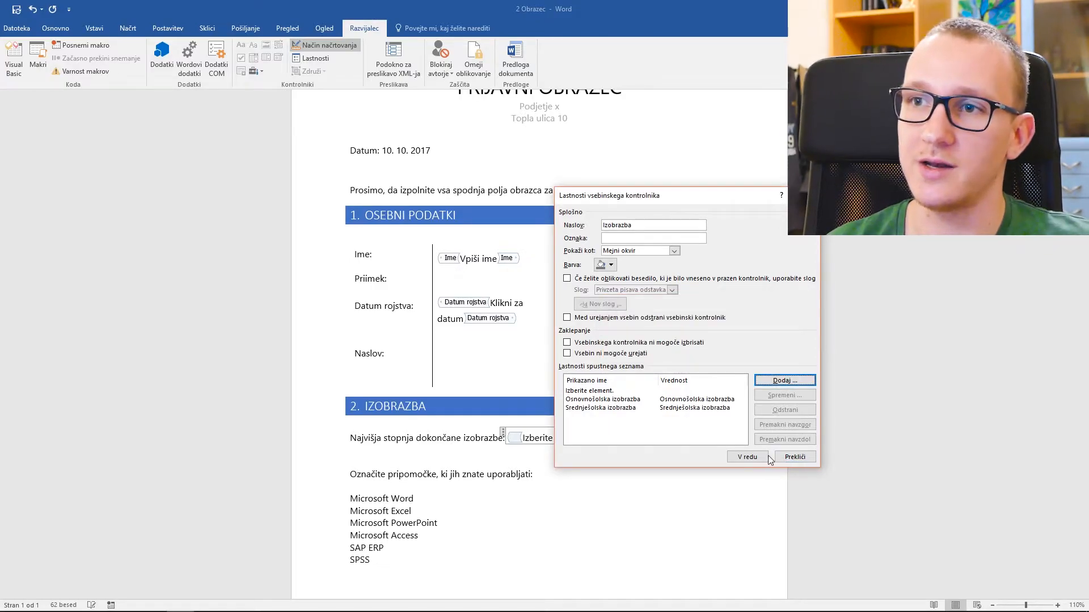
left_click(748, 456)
left_click(336, 45)
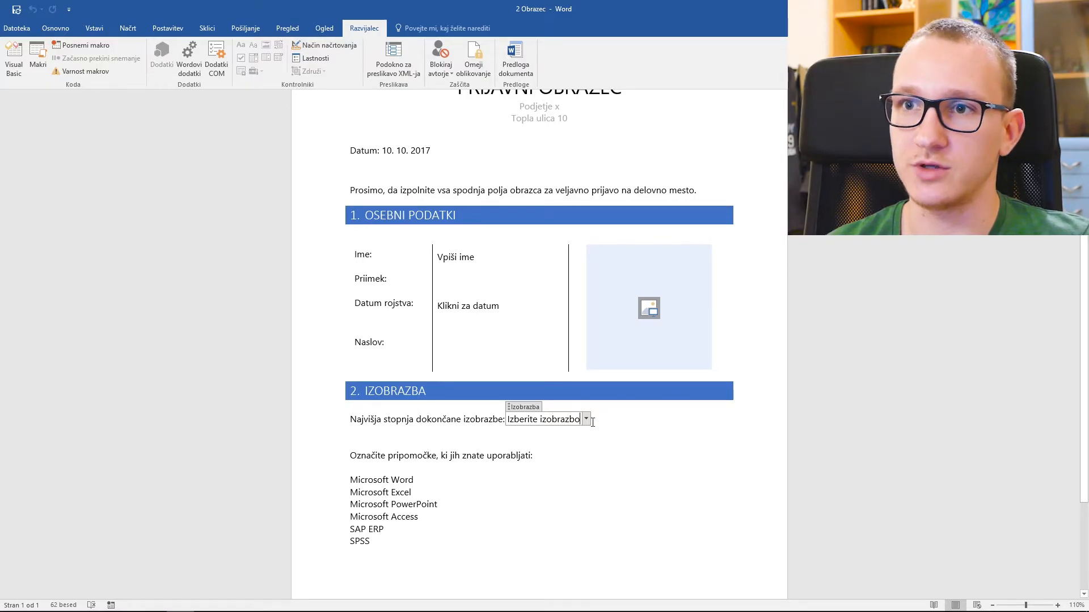
left_click(586, 419)
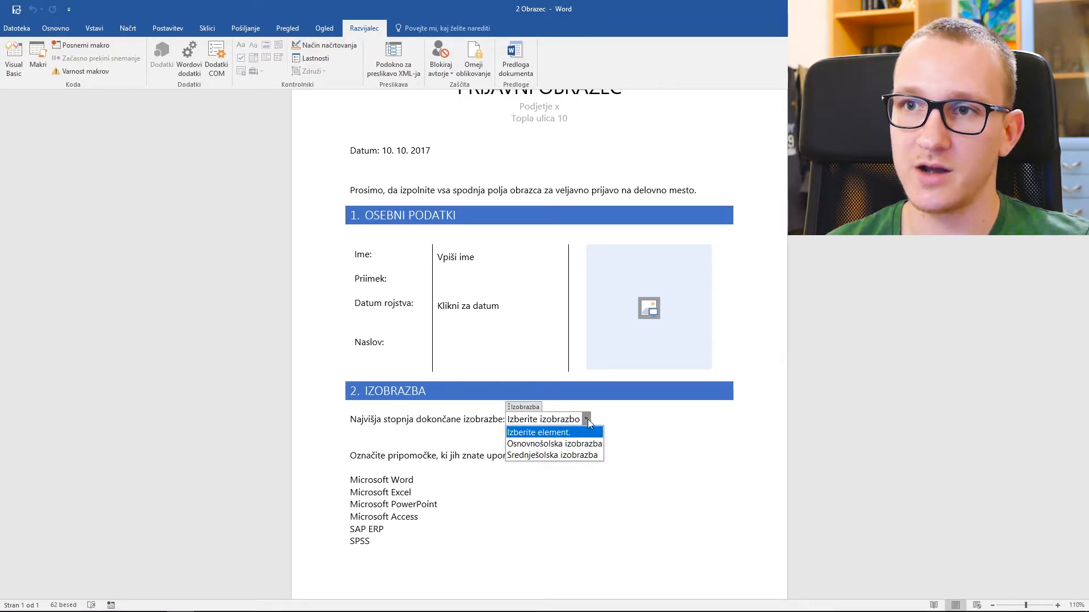
left_click(587, 420)
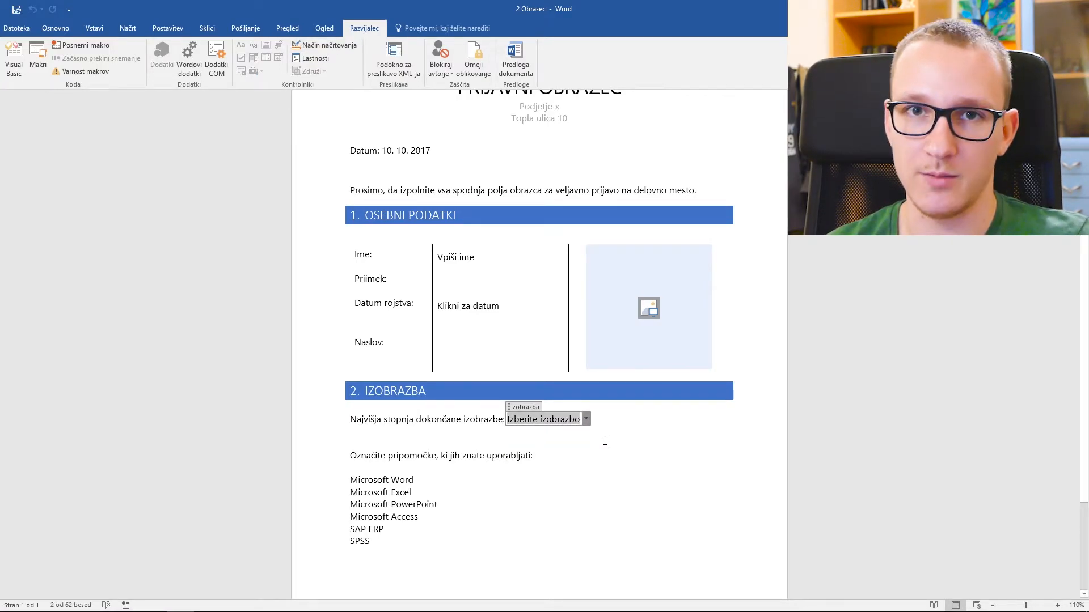
scroll(605, 441, "down", 1)
left_click_drag(386, 426, 440, 426)
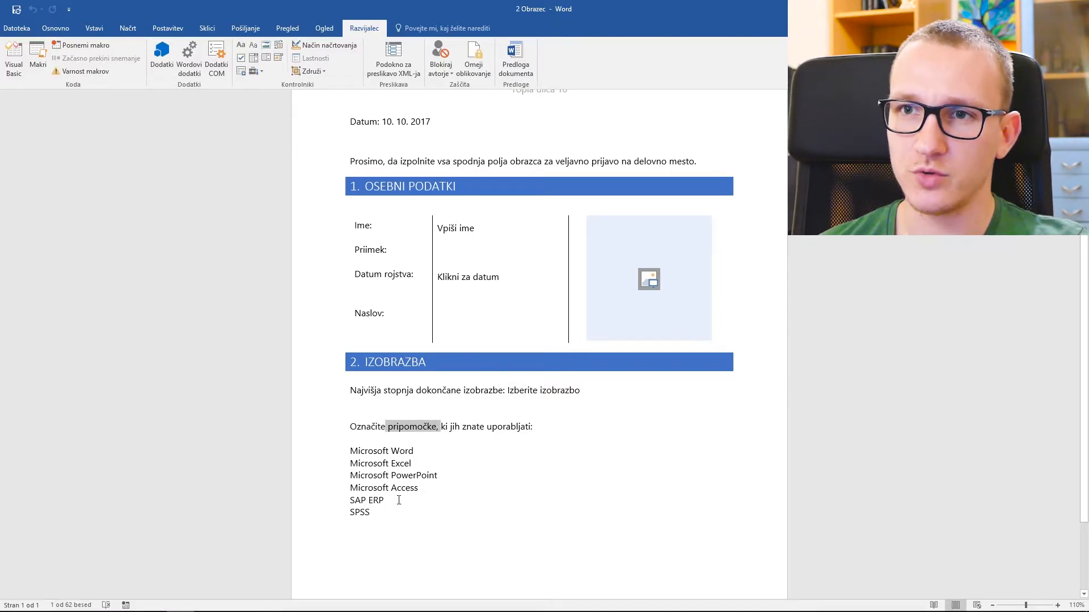
left_click(350, 463)
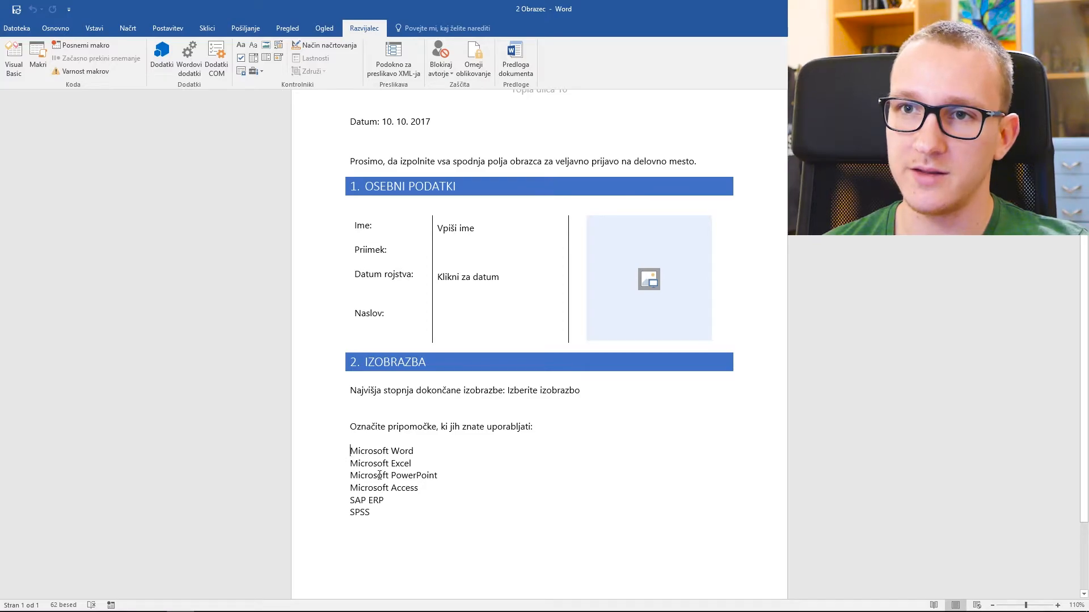
left_click(66, 30)
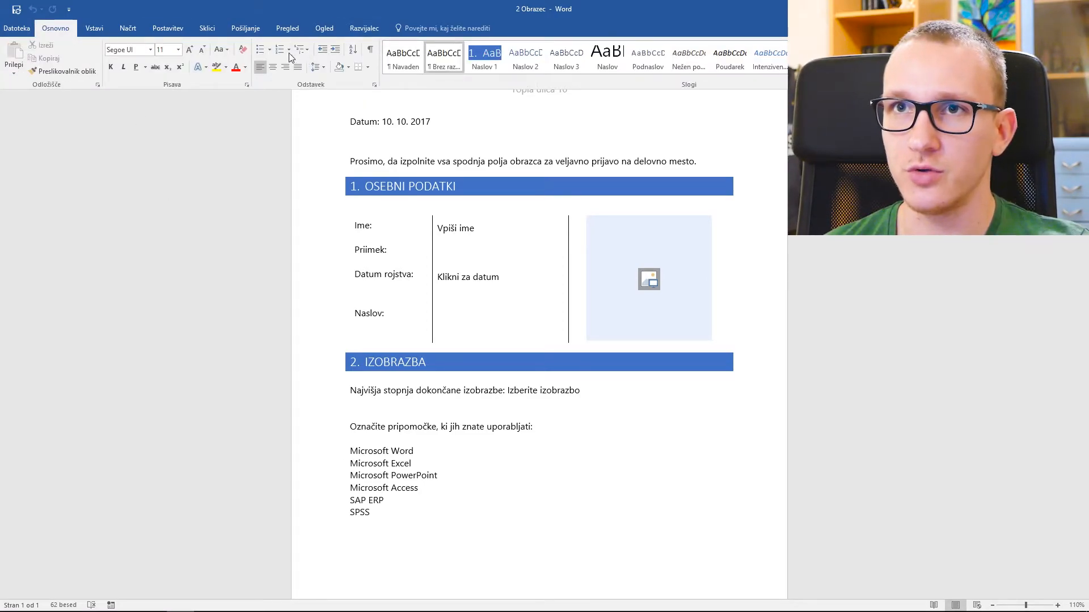
left_click(269, 49)
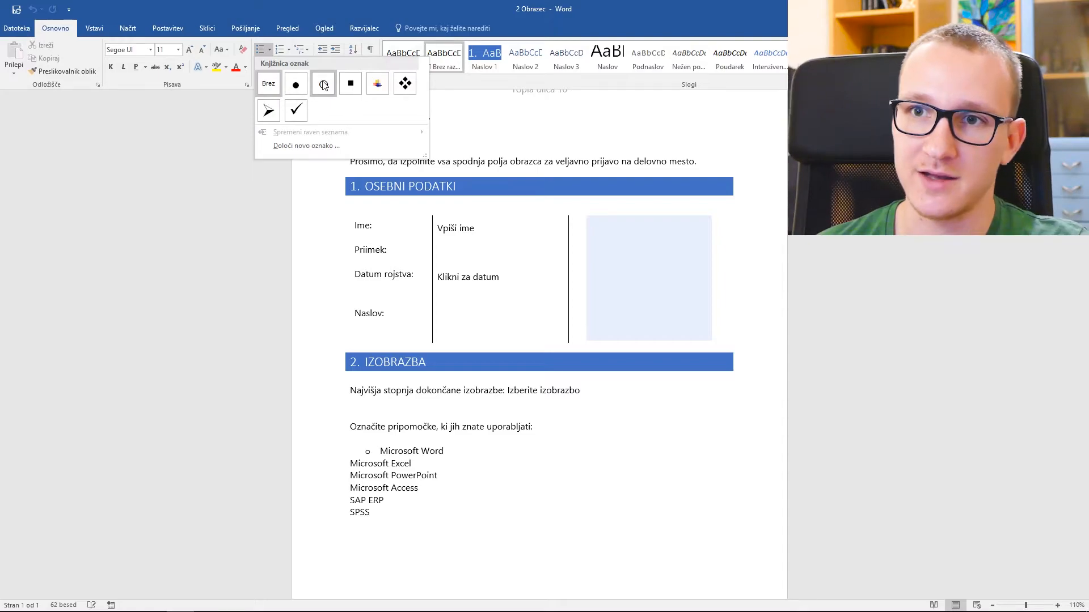
left_click(351, 456)
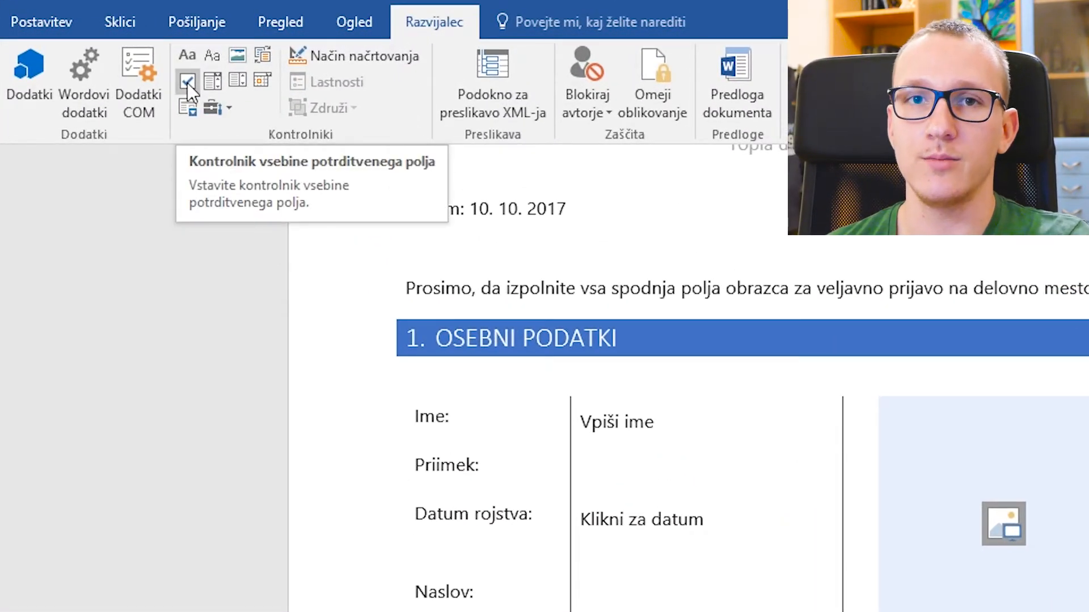
- Insert check box content controls before Microsoft Word, Excel, PowerPoint and Access
left_click(187, 82)
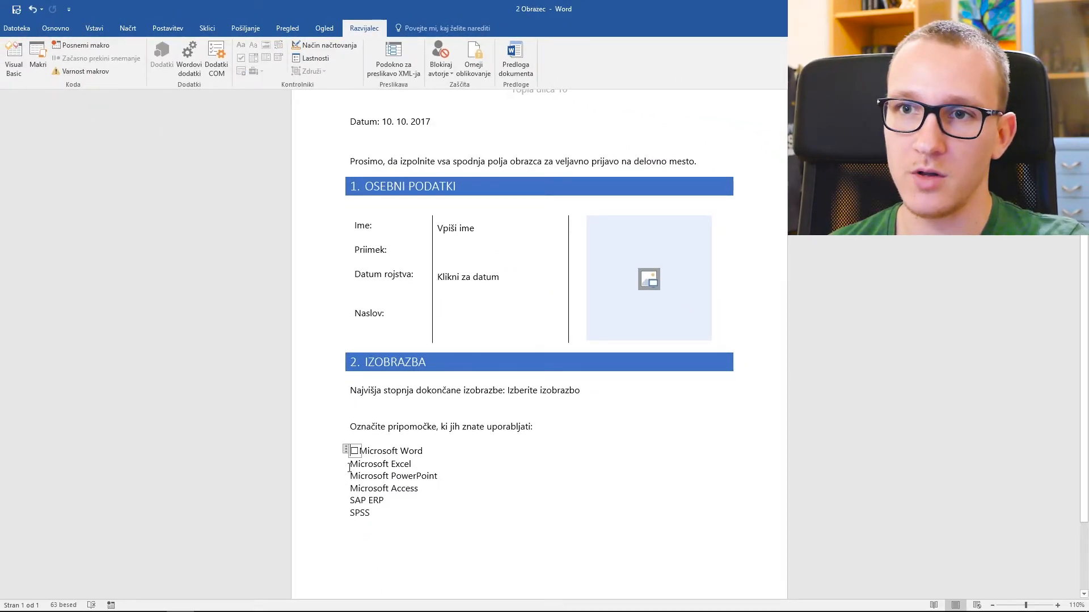
left_click(349, 468)
left_click(246, 56)
left_click(352, 474)
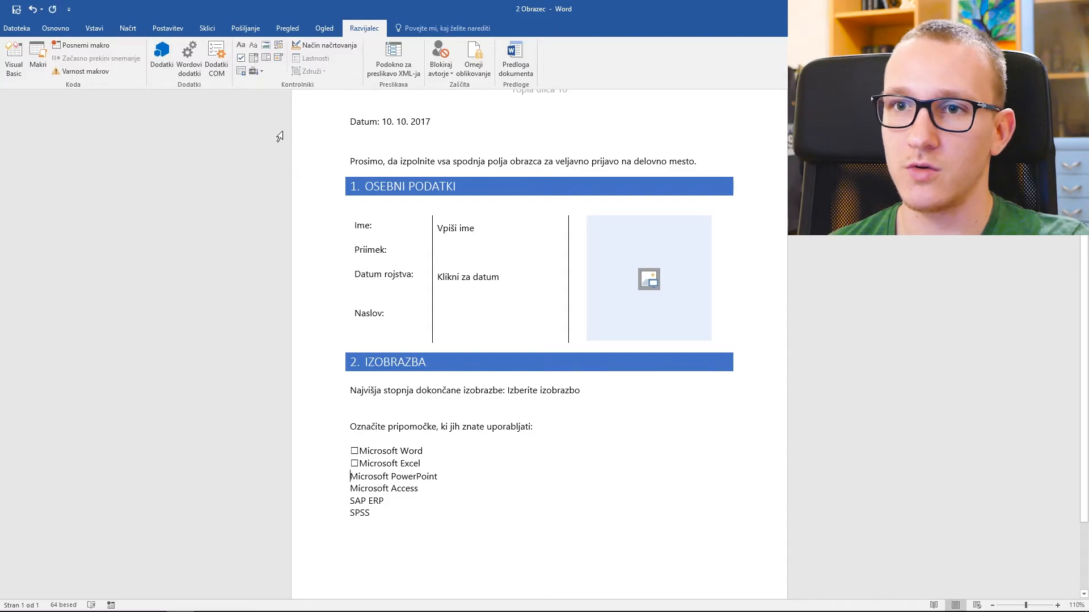
left_click(241, 57)
left_click(351, 491)
left_click(243, 57)
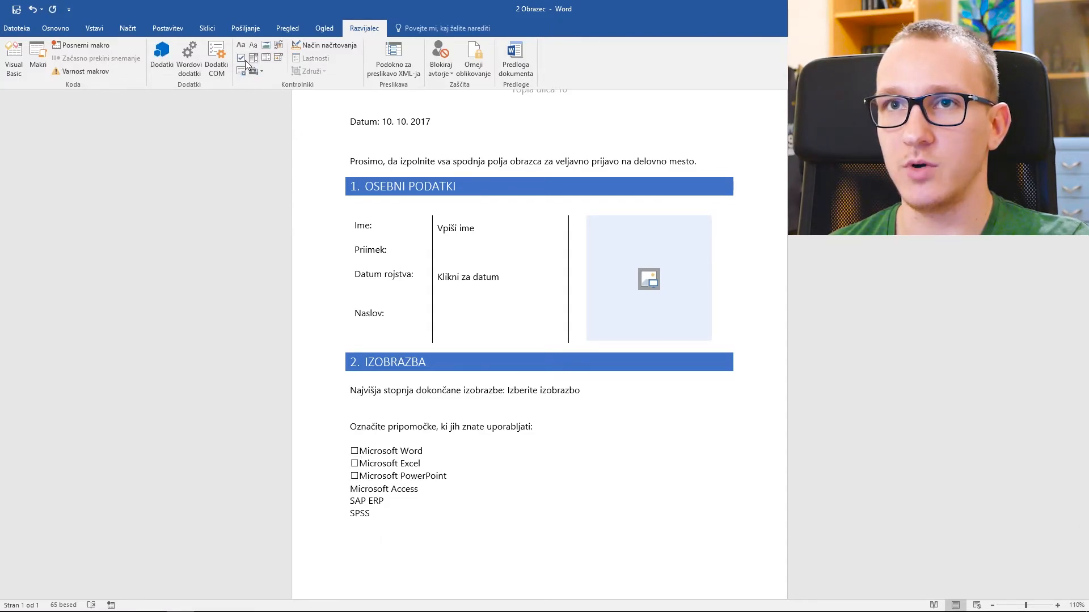
left_click(354, 451)
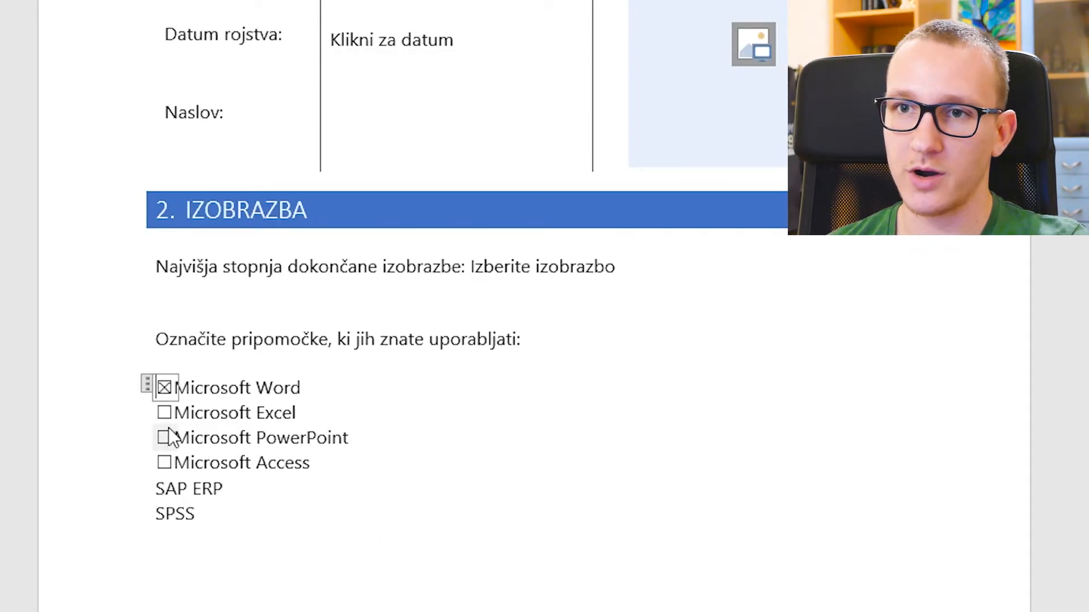
left_click(163, 413)
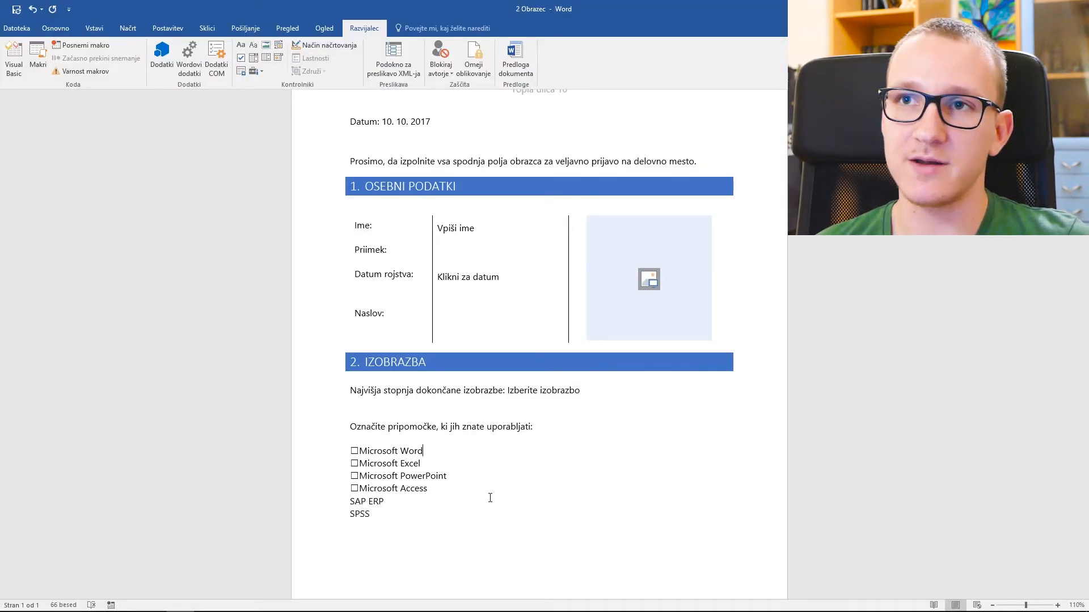
scroll(490, 498, "up", 4)
scroll(490, 497, "down", 1)
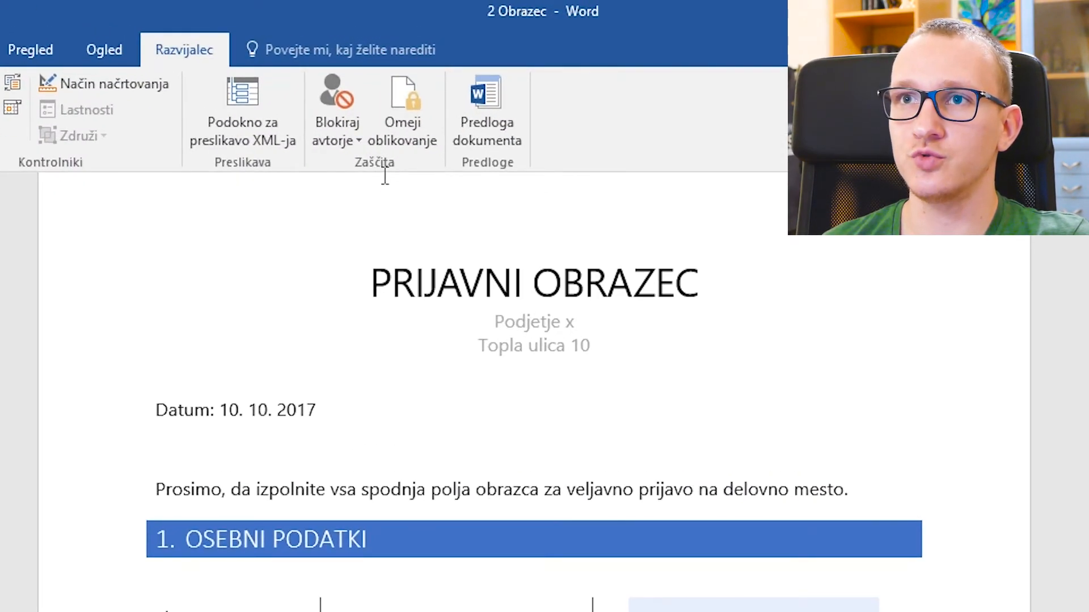
- Enforce 'Filling in forms' editing restriction, entering and confirming a protection password
left_click(403, 138)
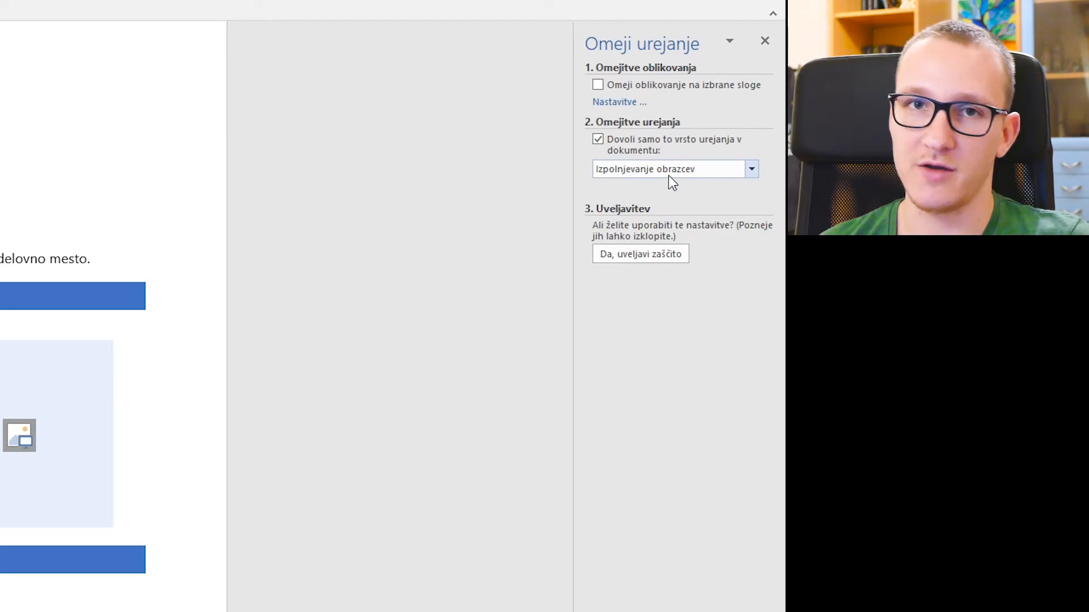
left_click(646, 255)
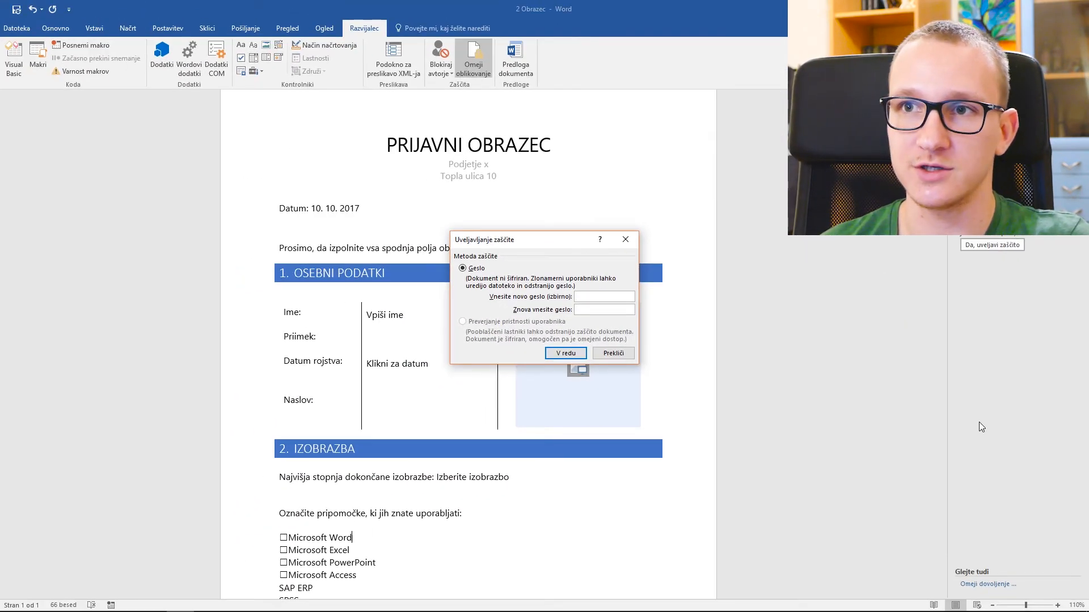
type("1234")
key("Tab")
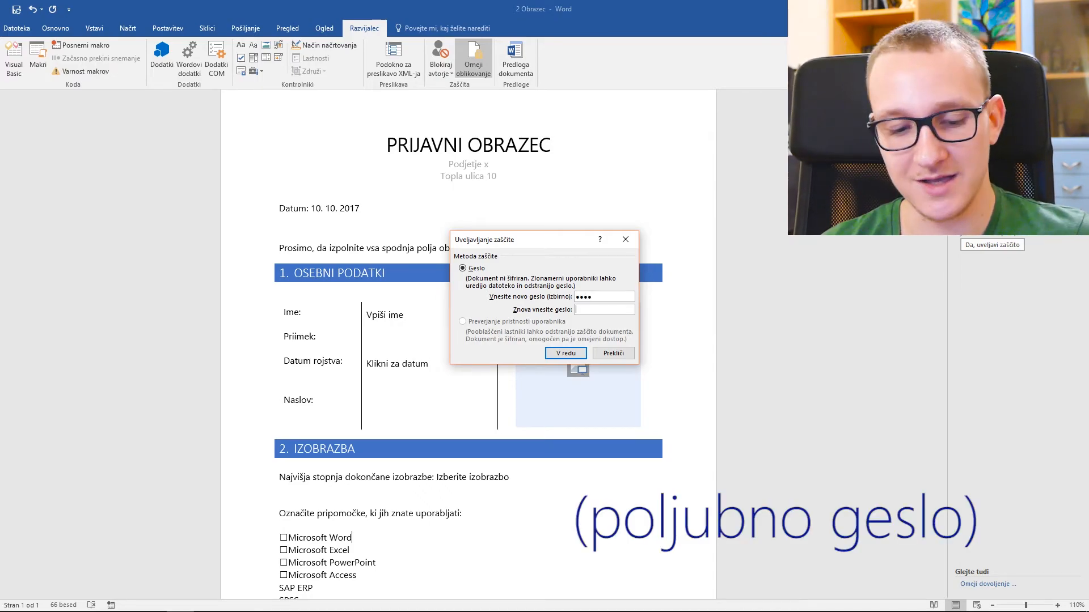
type("1234")
key("Return")
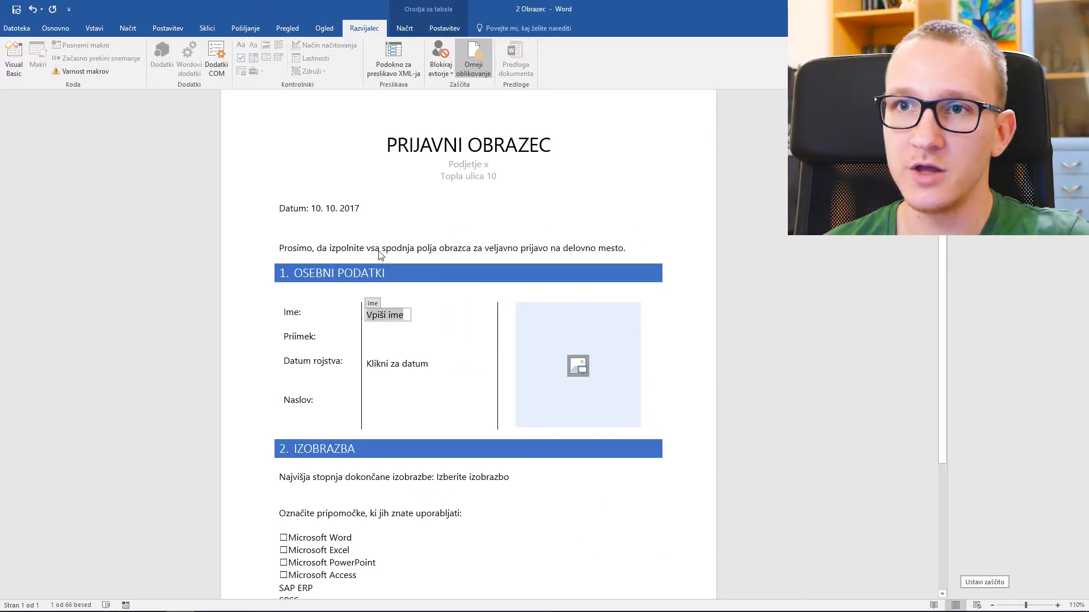
left_click(411, 486)
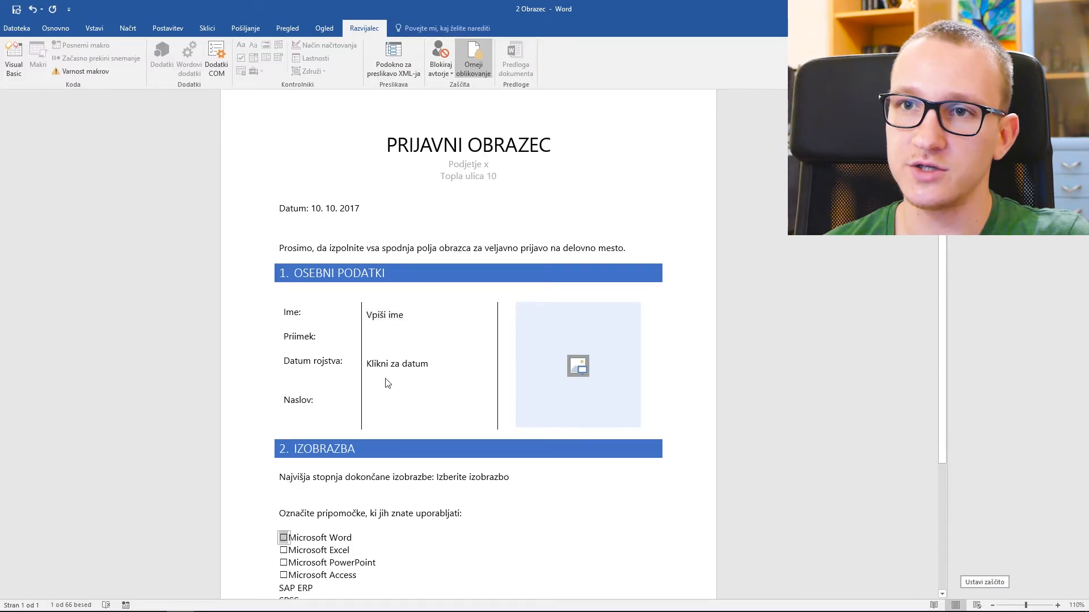
- Enter a test first name, insert a photo from file, and choose Srednješolska izobrazba
key("shift+Tab")
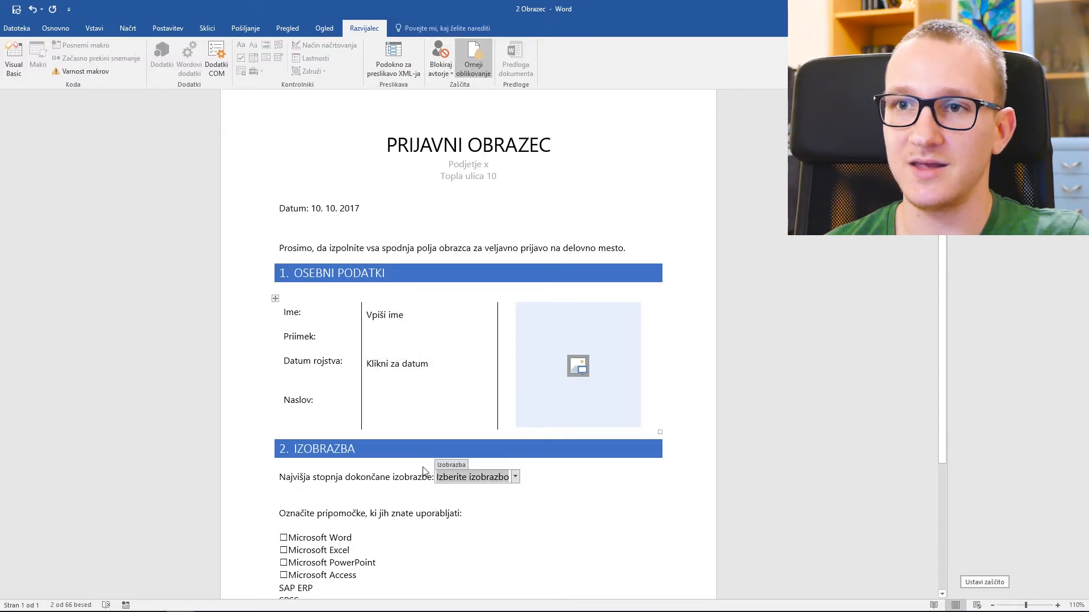
left_click(389, 315)
type("Jan")
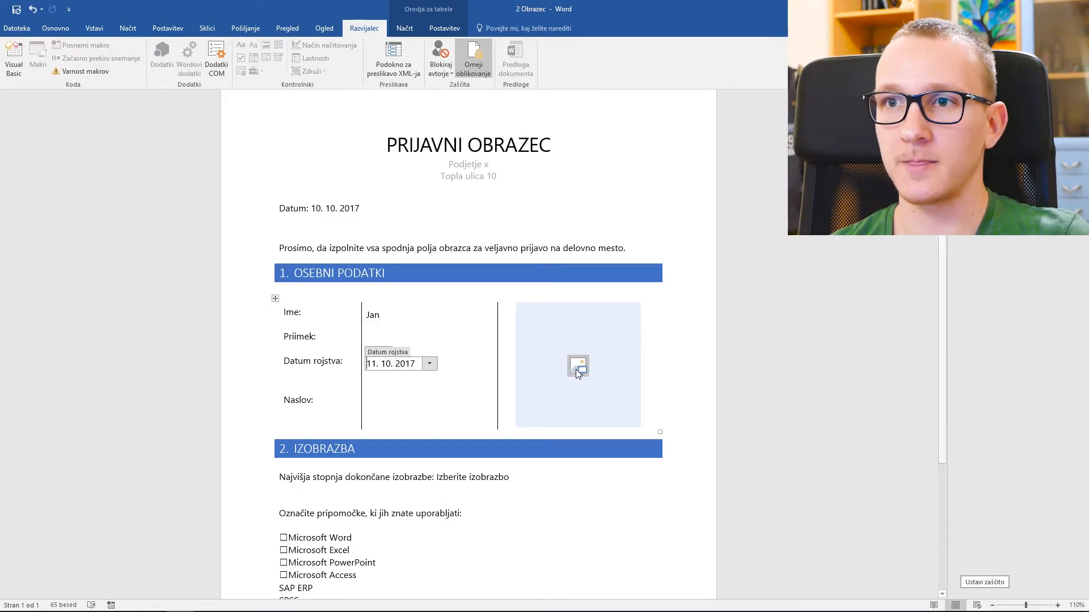
left_click(576, 370)
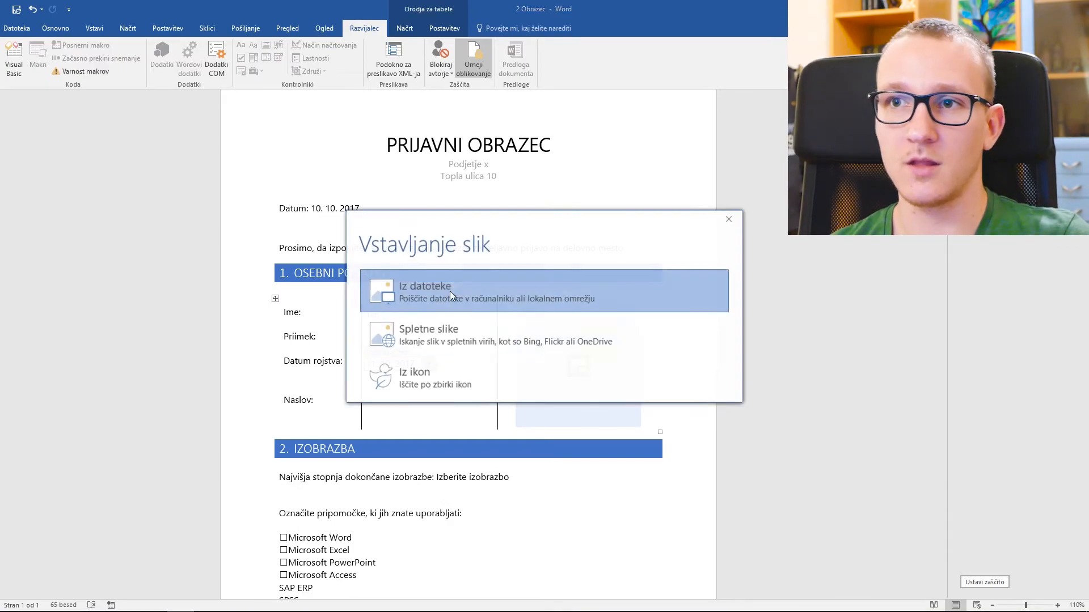
left_click(451, 294)
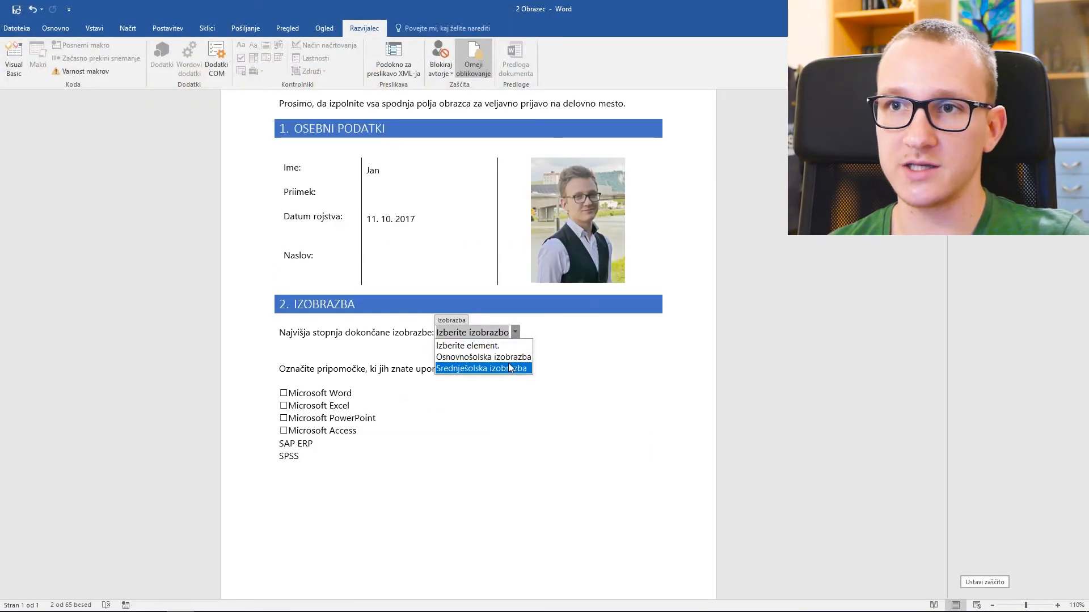
left_click(507, 383)
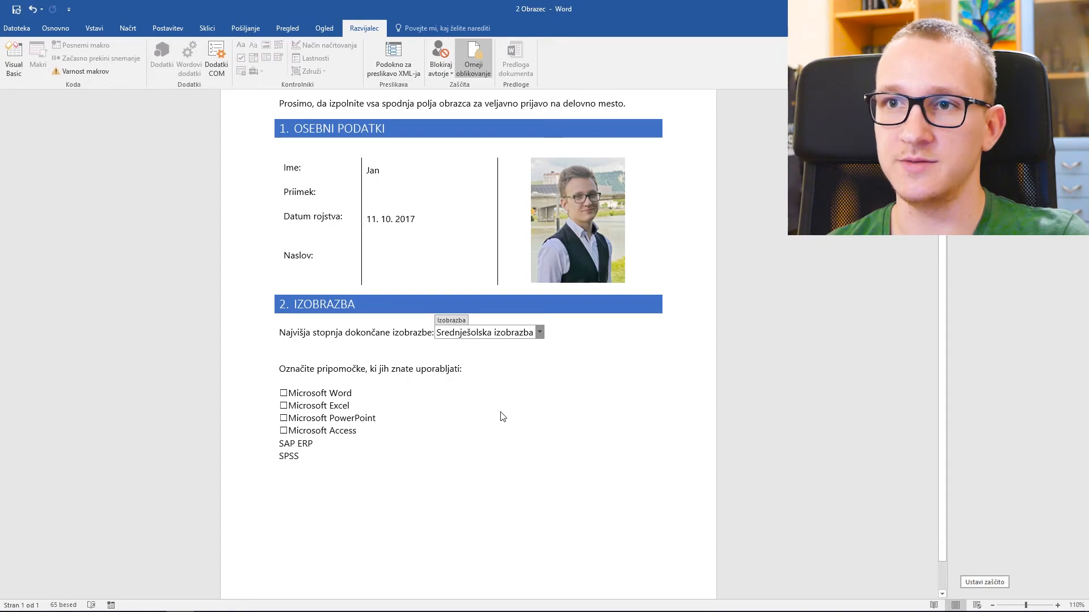
- Tick the Microsoft Word, Excel, PowerPoint and Access check boxes
left_click(283, 393)
left_click(283, 405)
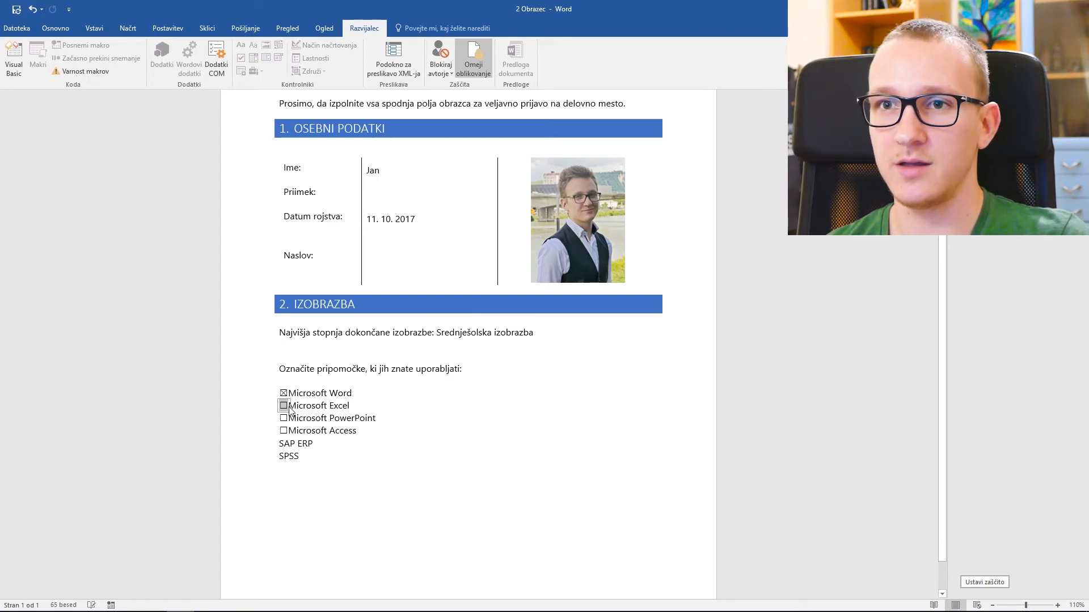
left_click(283, 418)
left_click(283, 431)
scroll(384, 554, "up", 3)
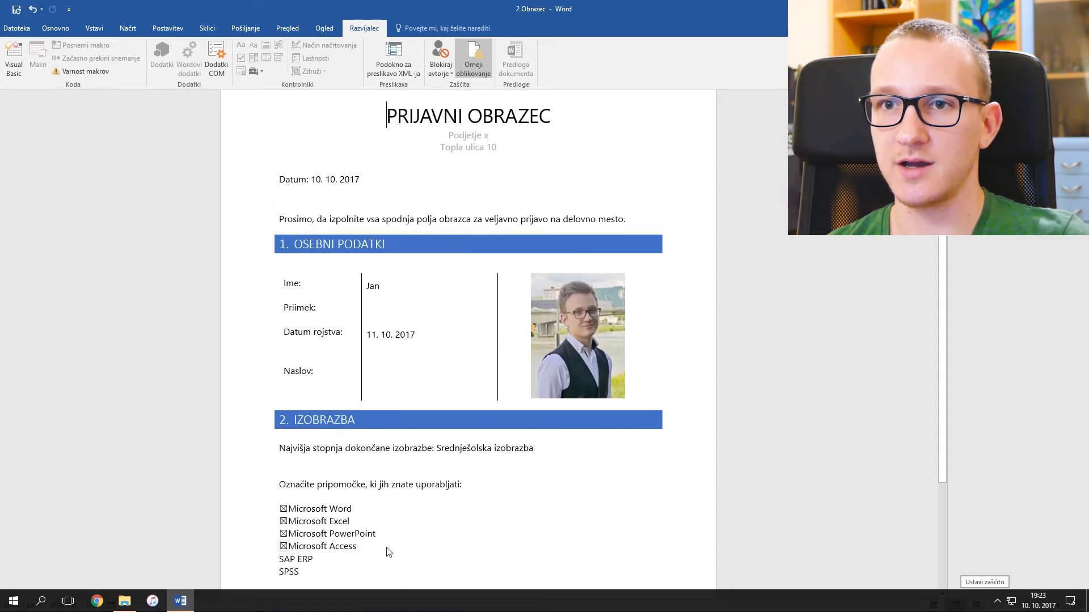
scroll(389, 525, "down", 1)
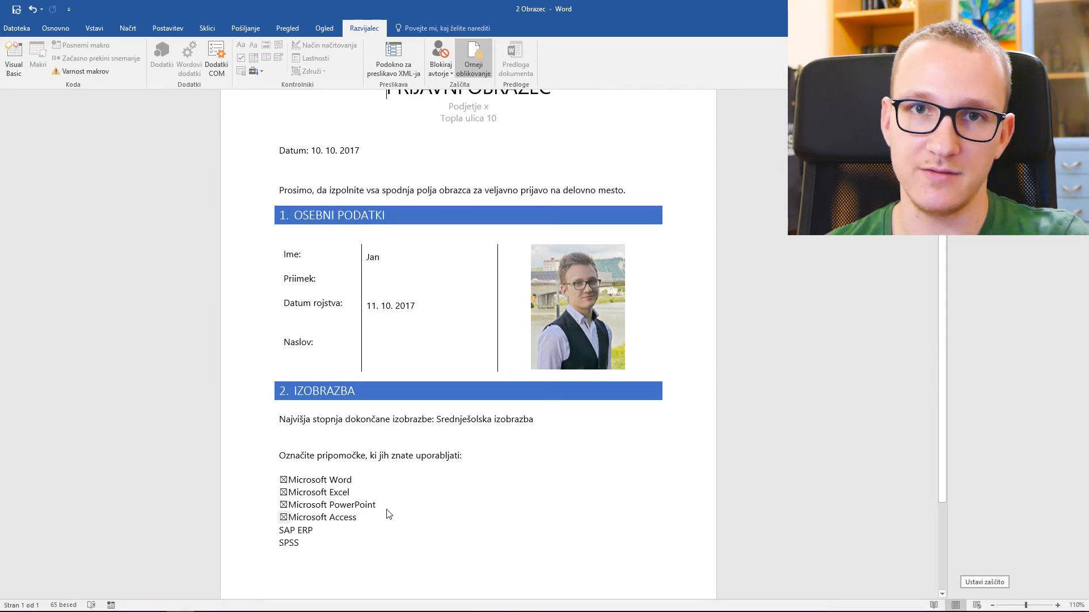
scroll(387, 515, "up", 2)
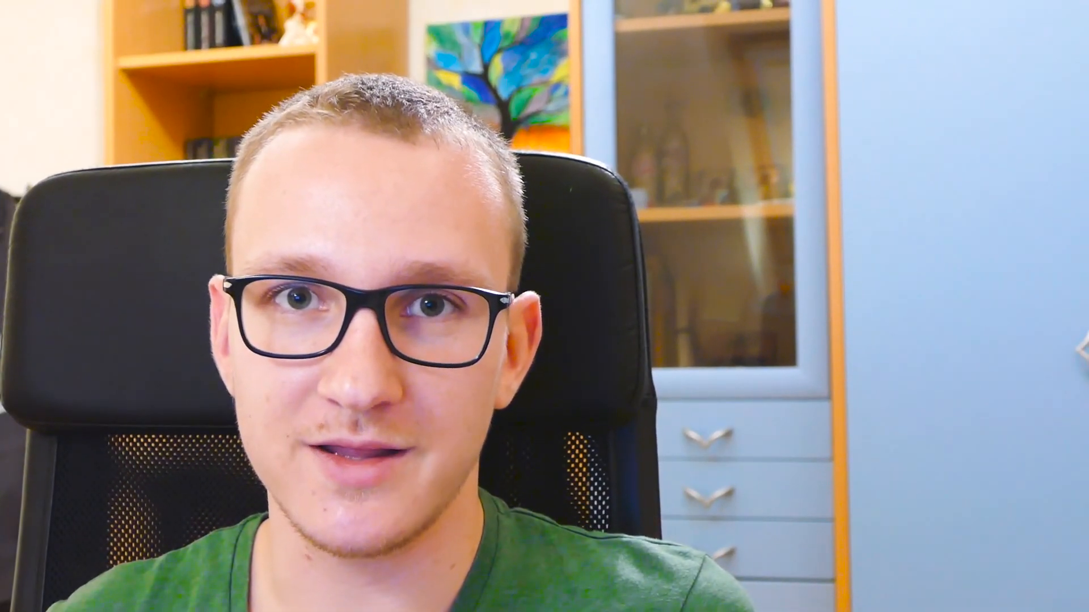